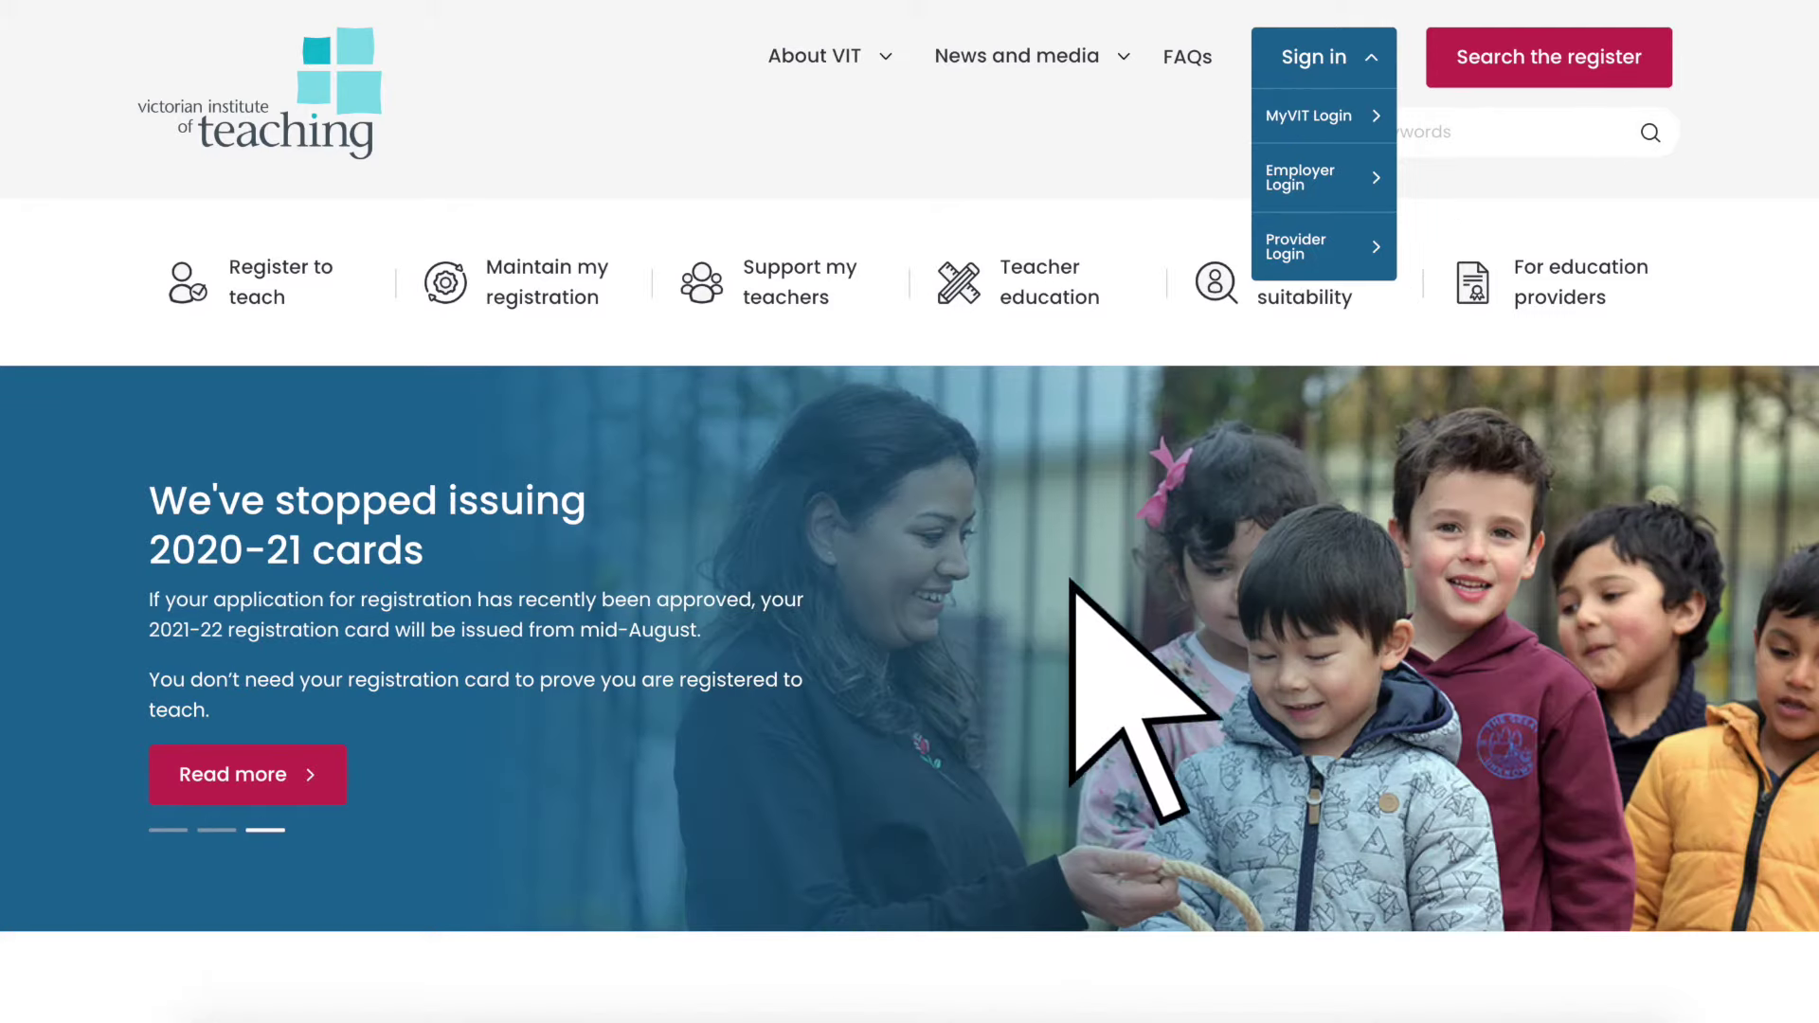
Step: Go to the MyVIT login, start the annual registration tasks and answer No to undertaking other child-related work
{"action": "left_click", "coordinate": [1311, 134]}
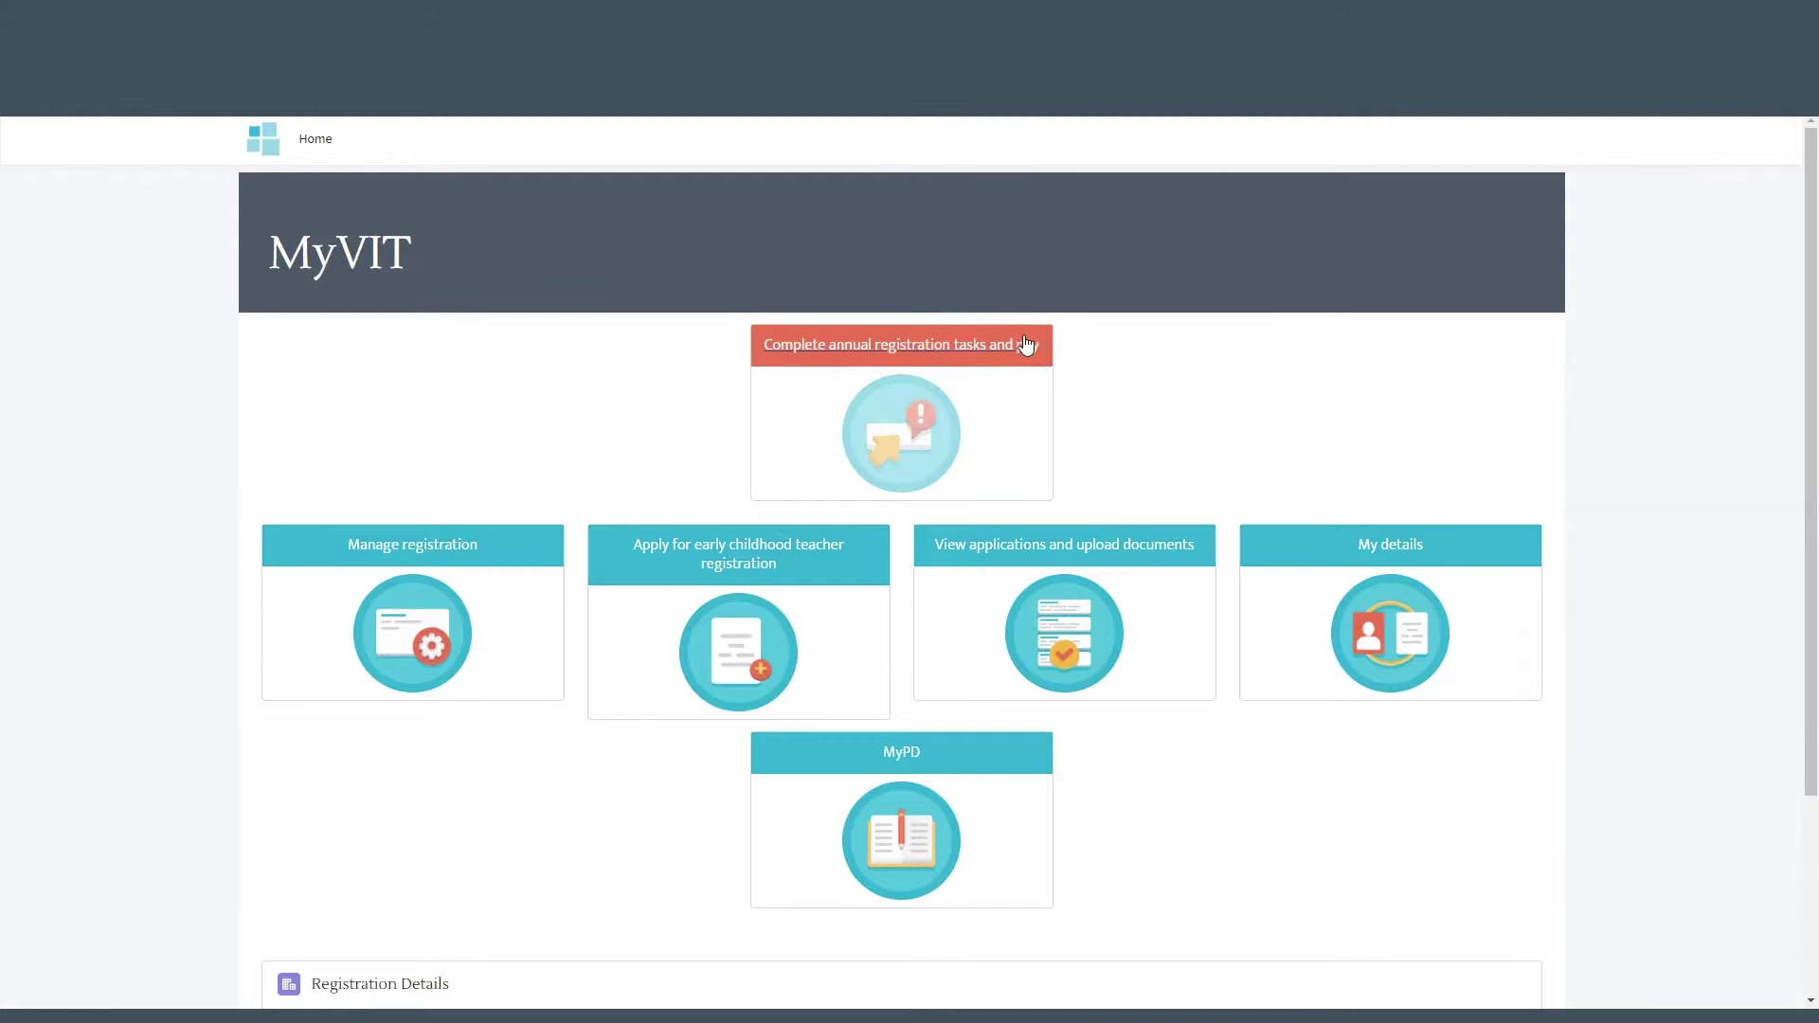
{"action": "left_click", "coordinate": [907, 346]}
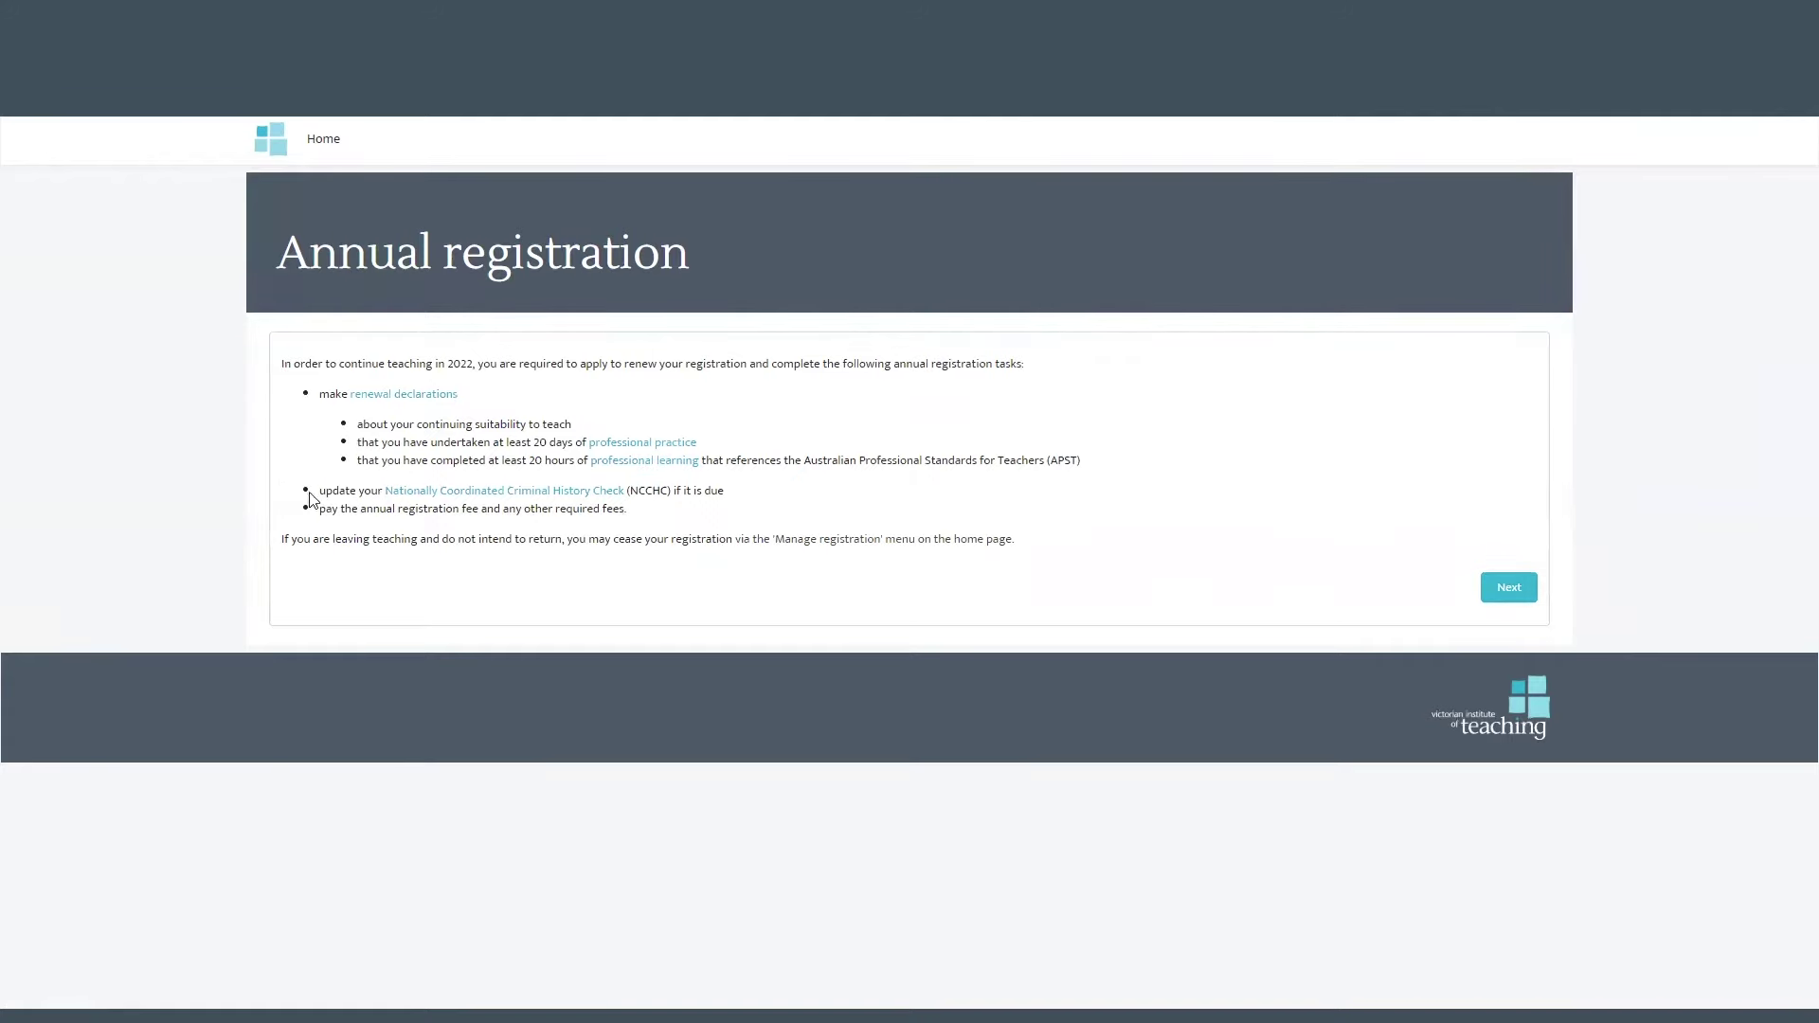
{"action": "left_click", "coordinate": [1508, 588]}
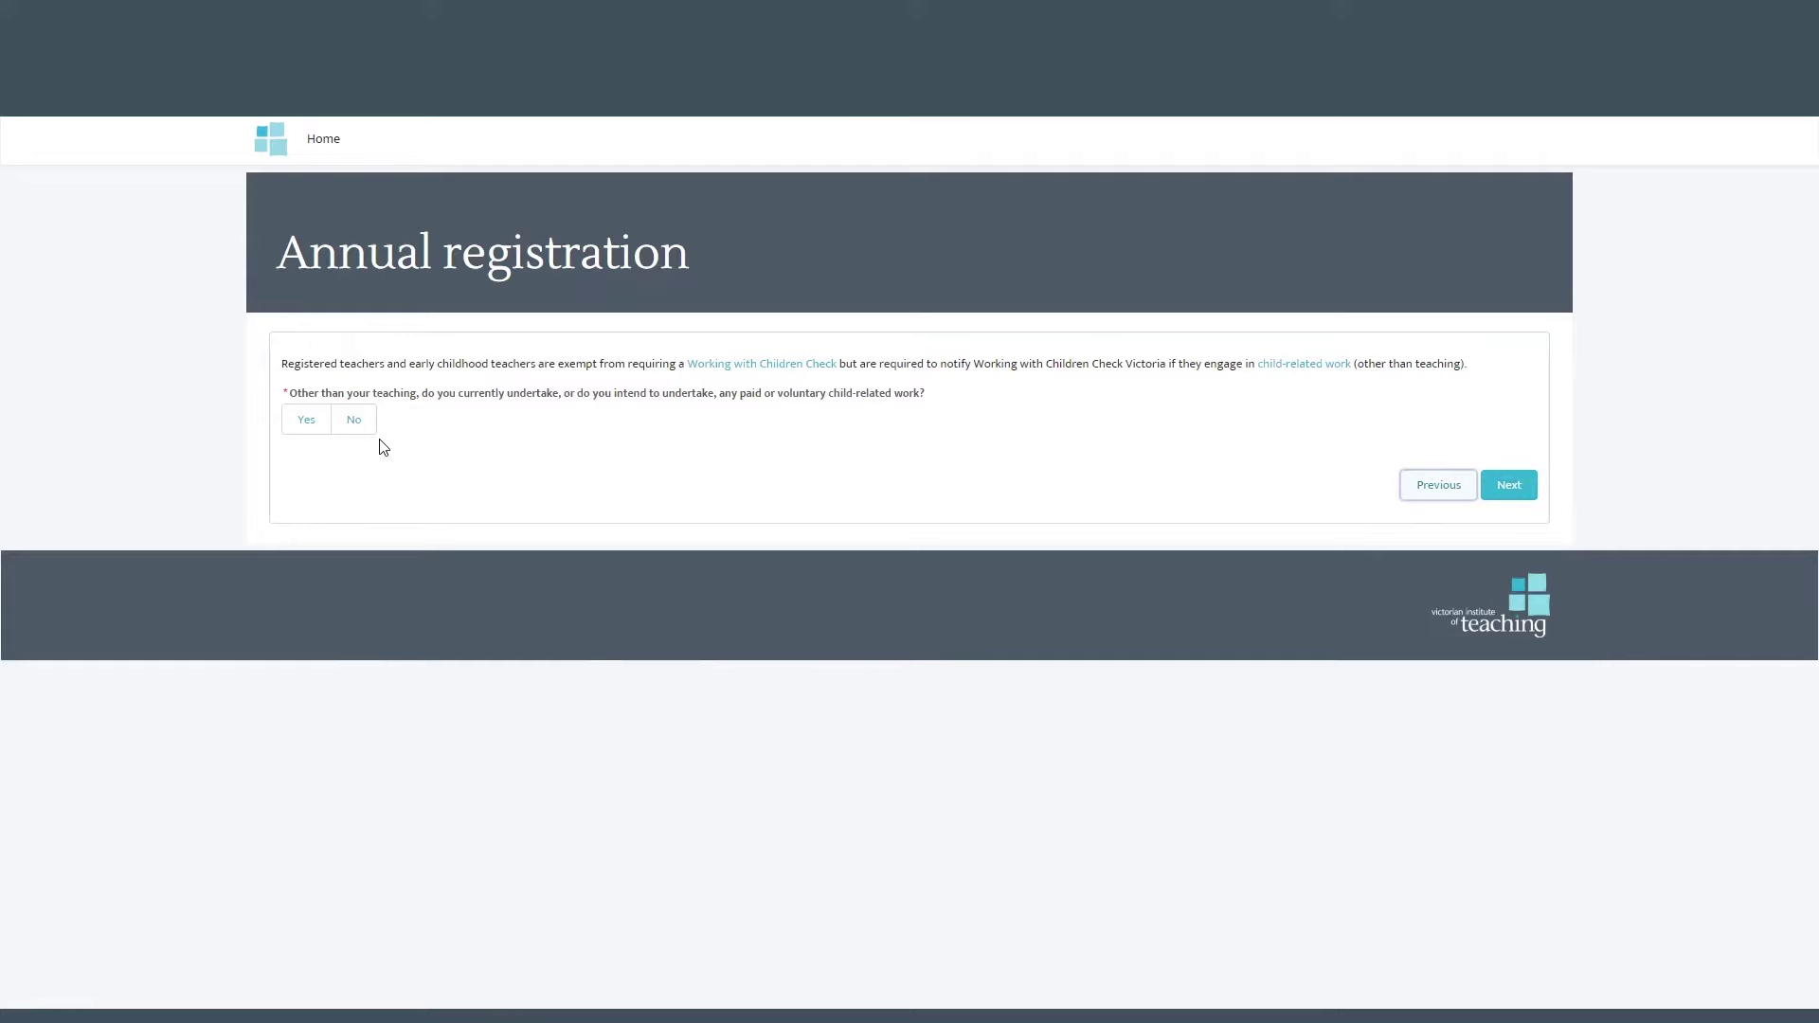
{"action": "left_click", "coordinate": [358, 424]}
{"action": "left_click", "coordinate": [1510, 487]}
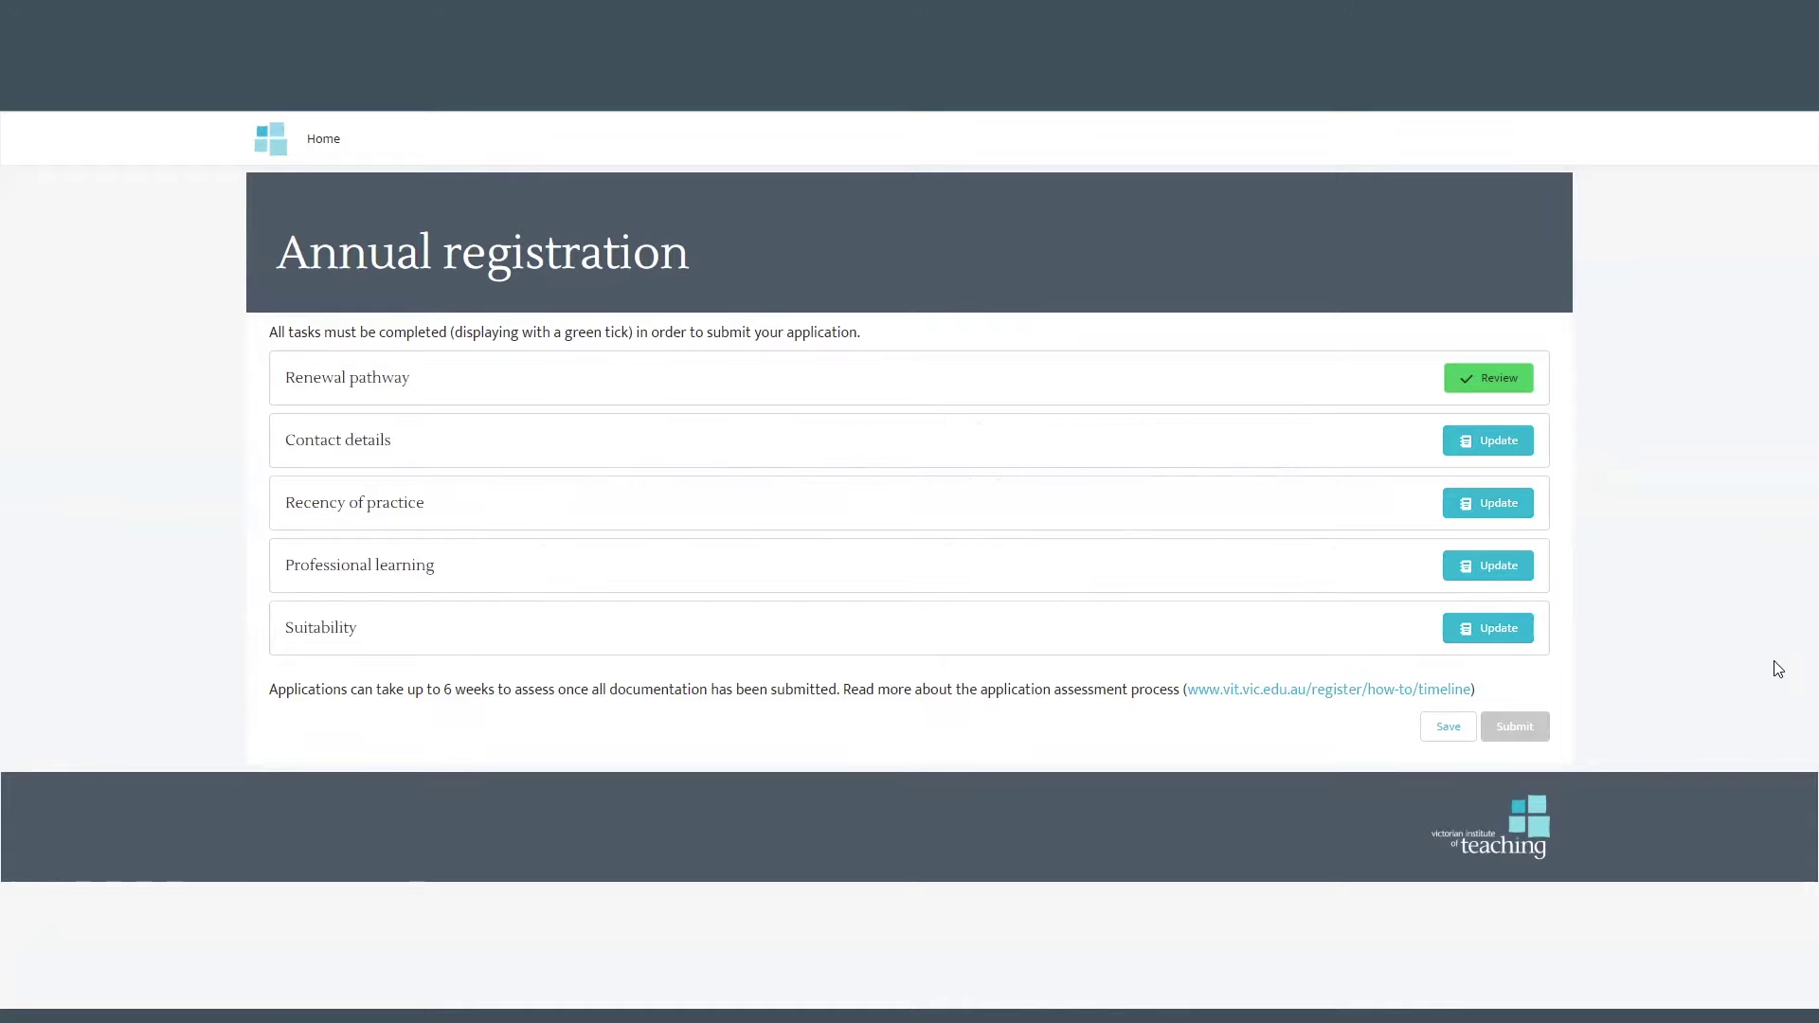
Step: Complete the Contact details task by declaring that the details are correct
{"action": "left_click", "coordinate": [1500, 449]}
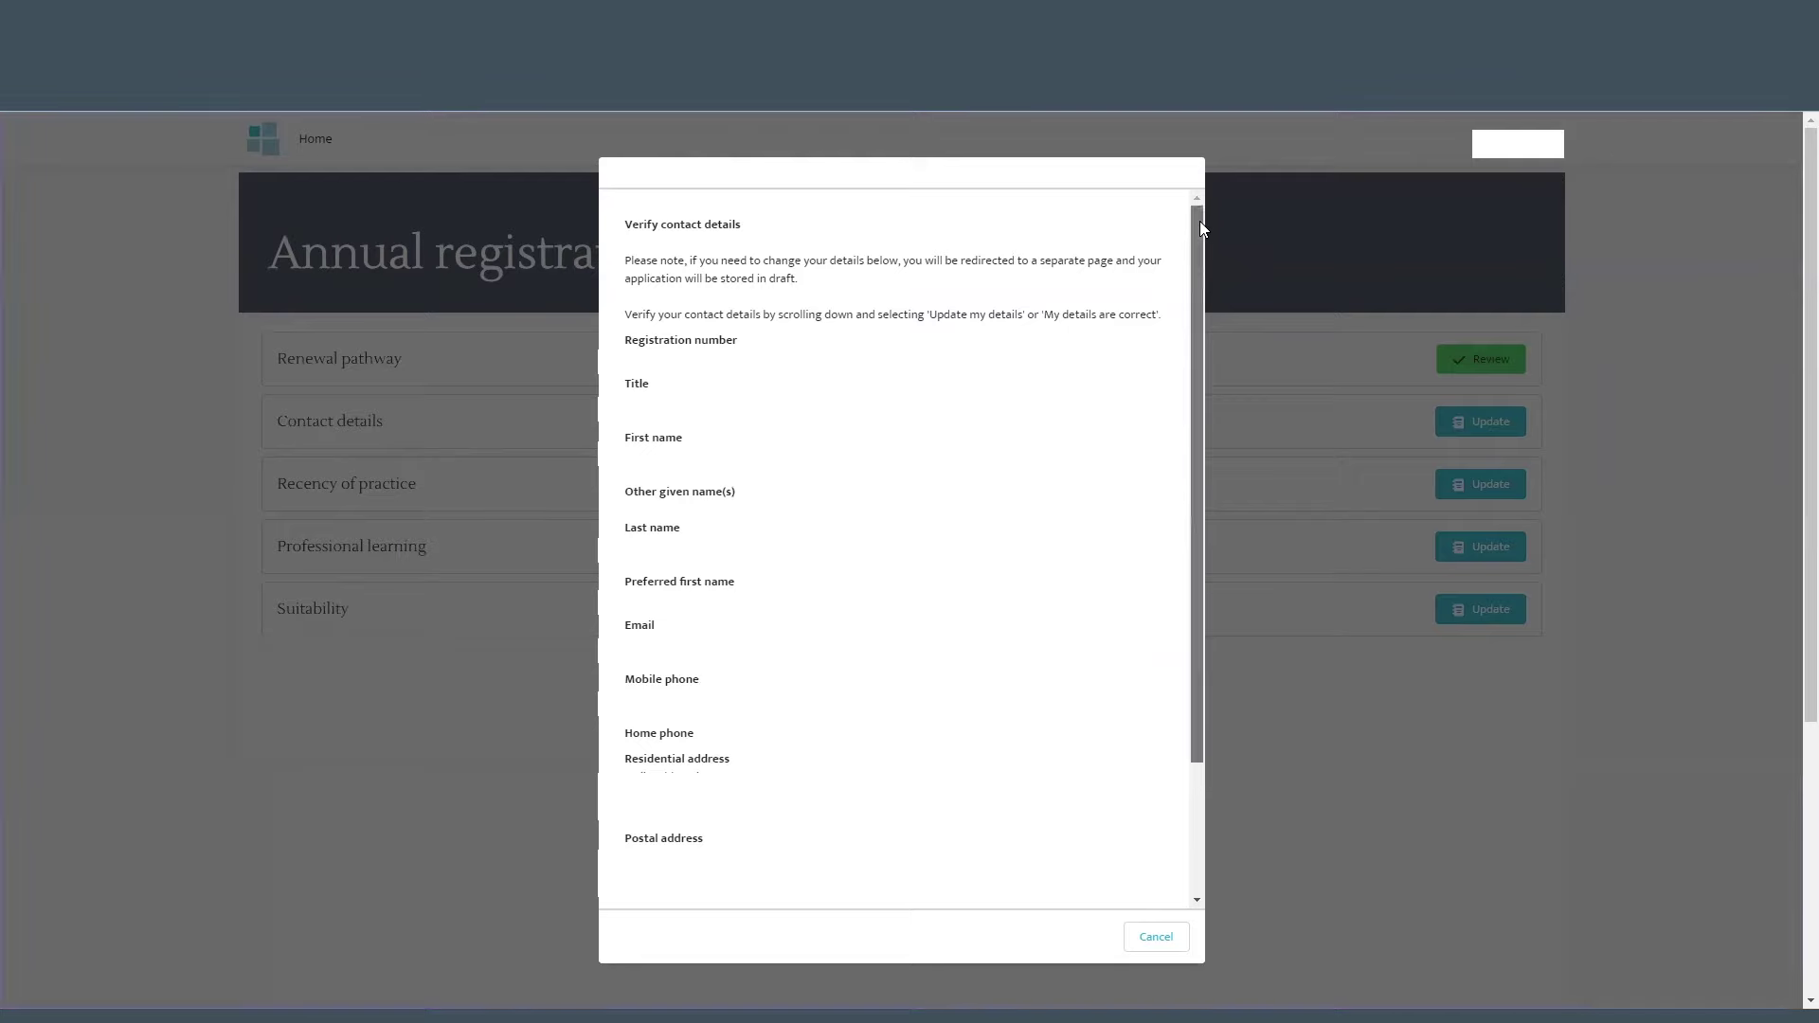
{"action": "left_click_drag", "start_coordinate": [1199, 229], "coordinate": [1201, 431]}
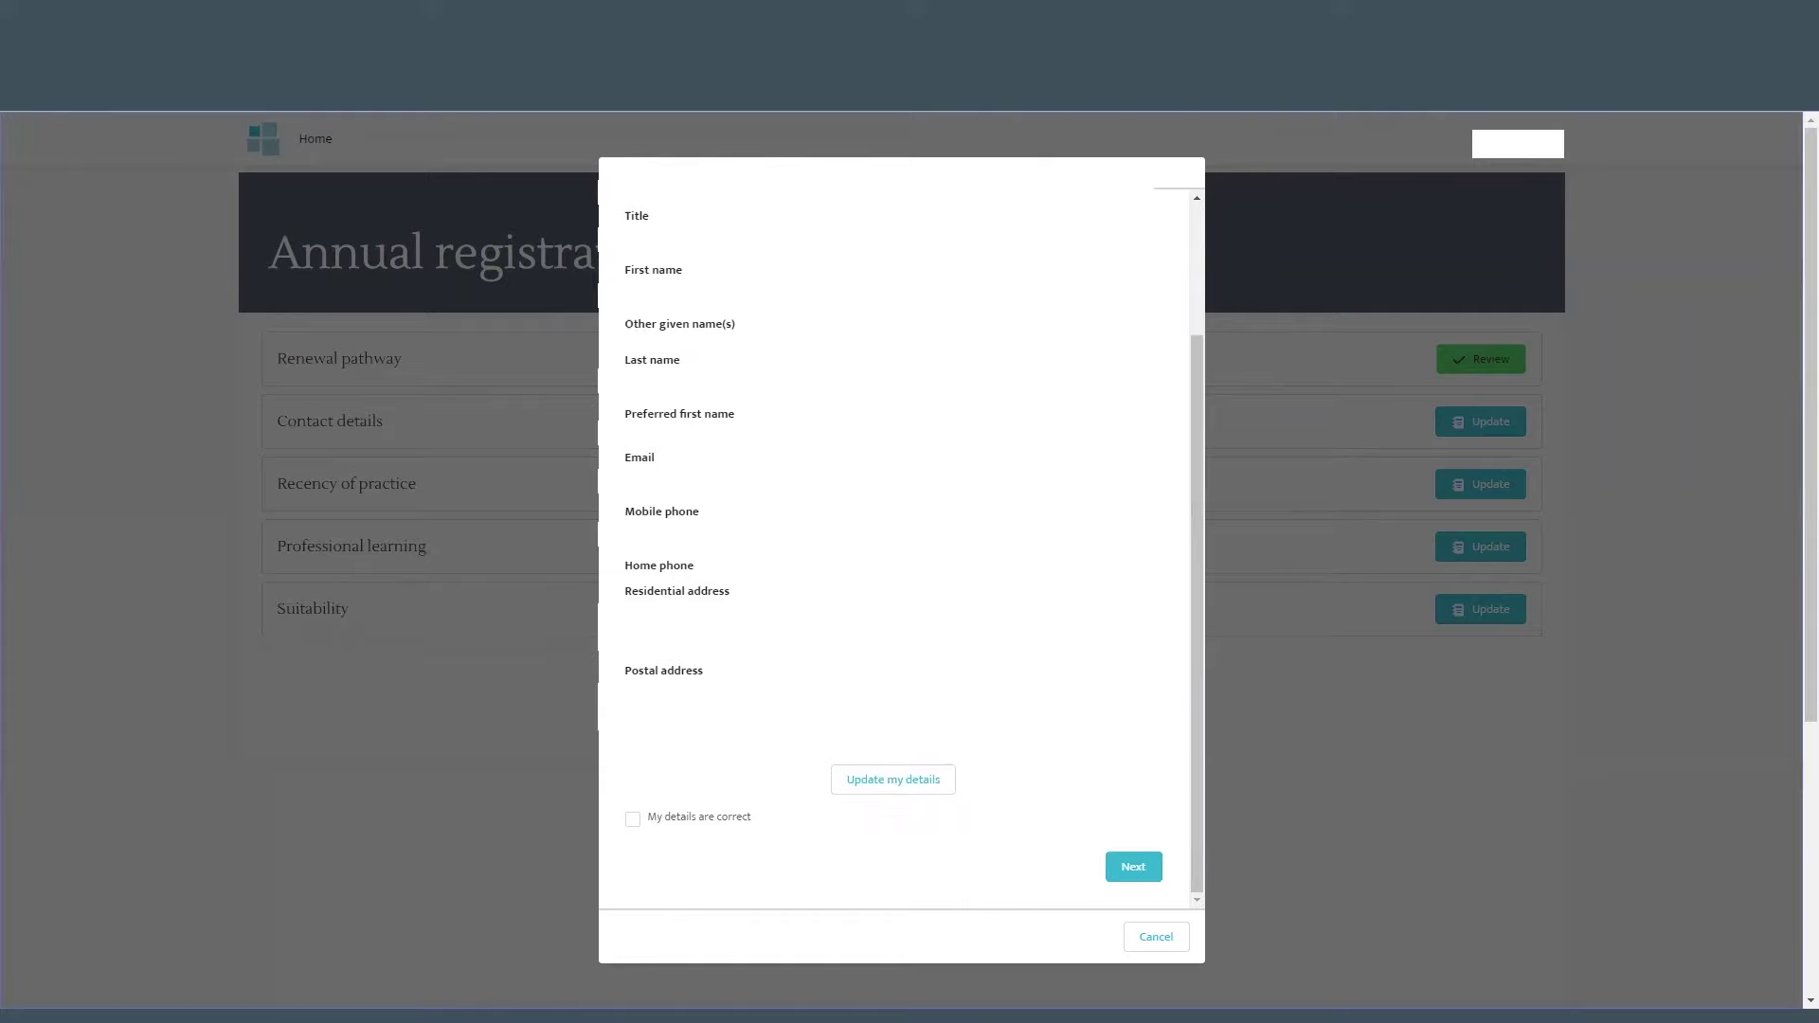
{"action": "left_click", "coordinate": [635, 820]}
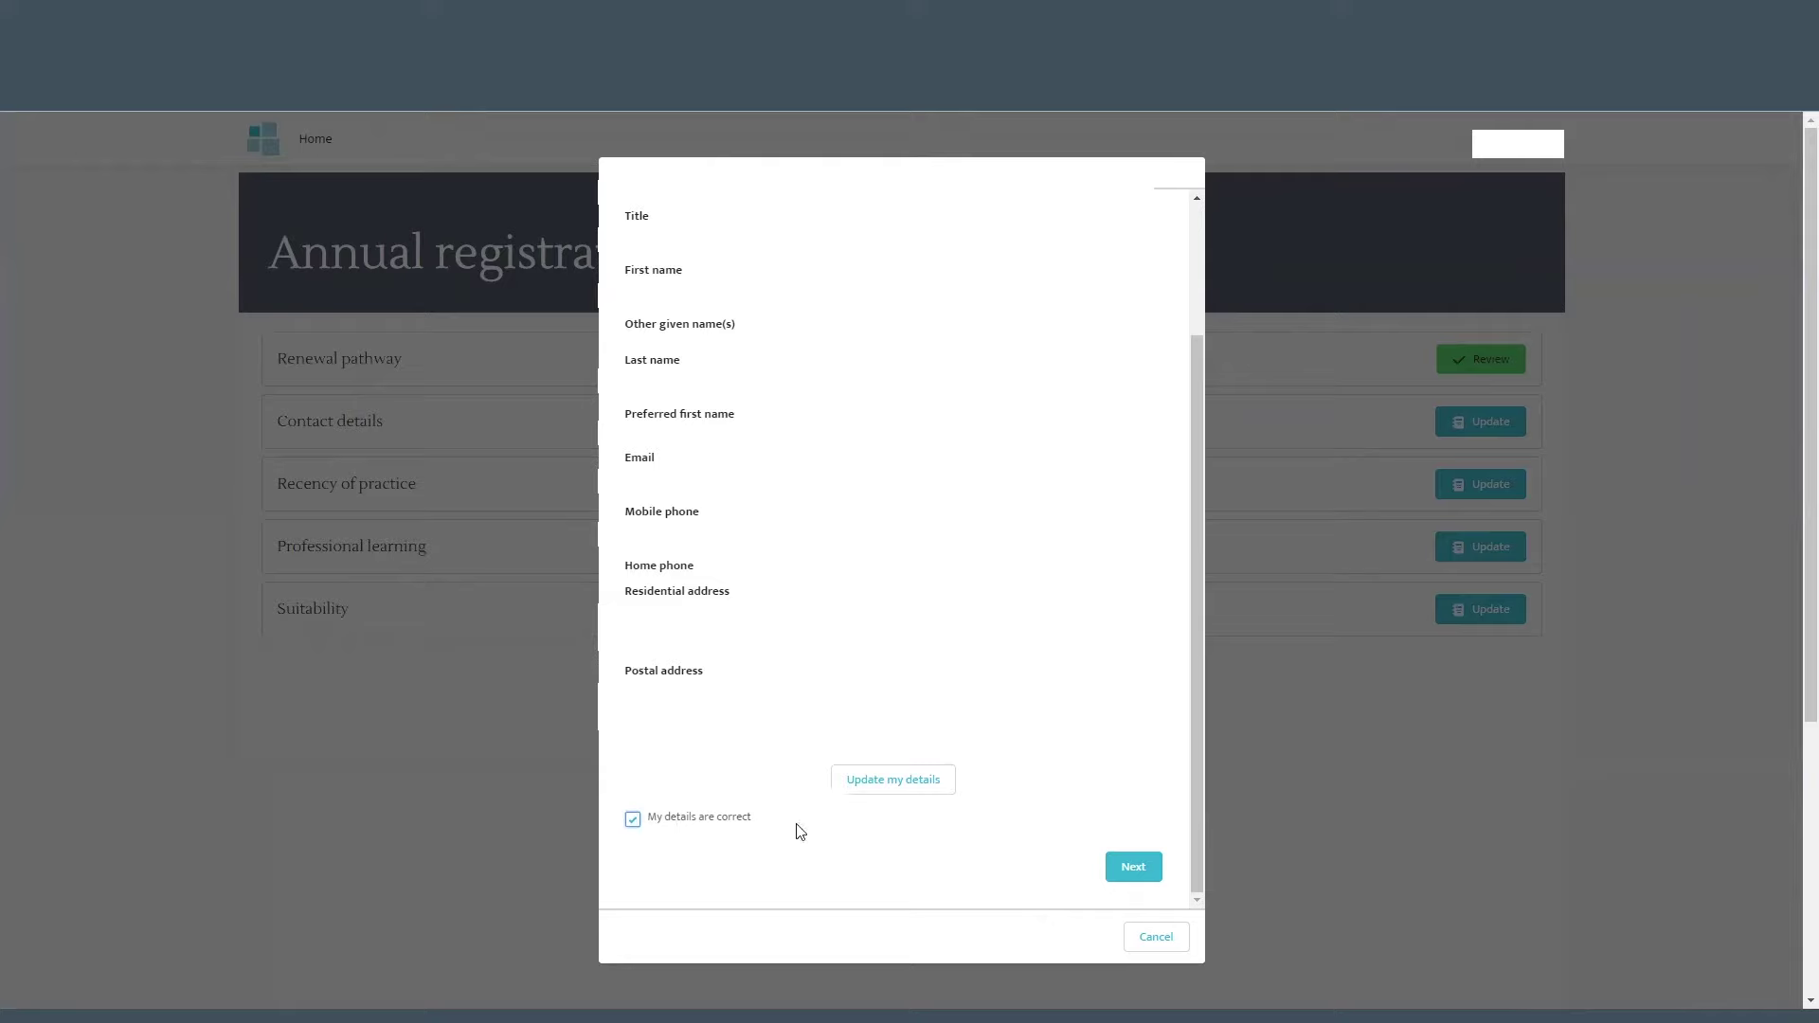
{"action": "left_click", "coordinate": [1133, 868]}
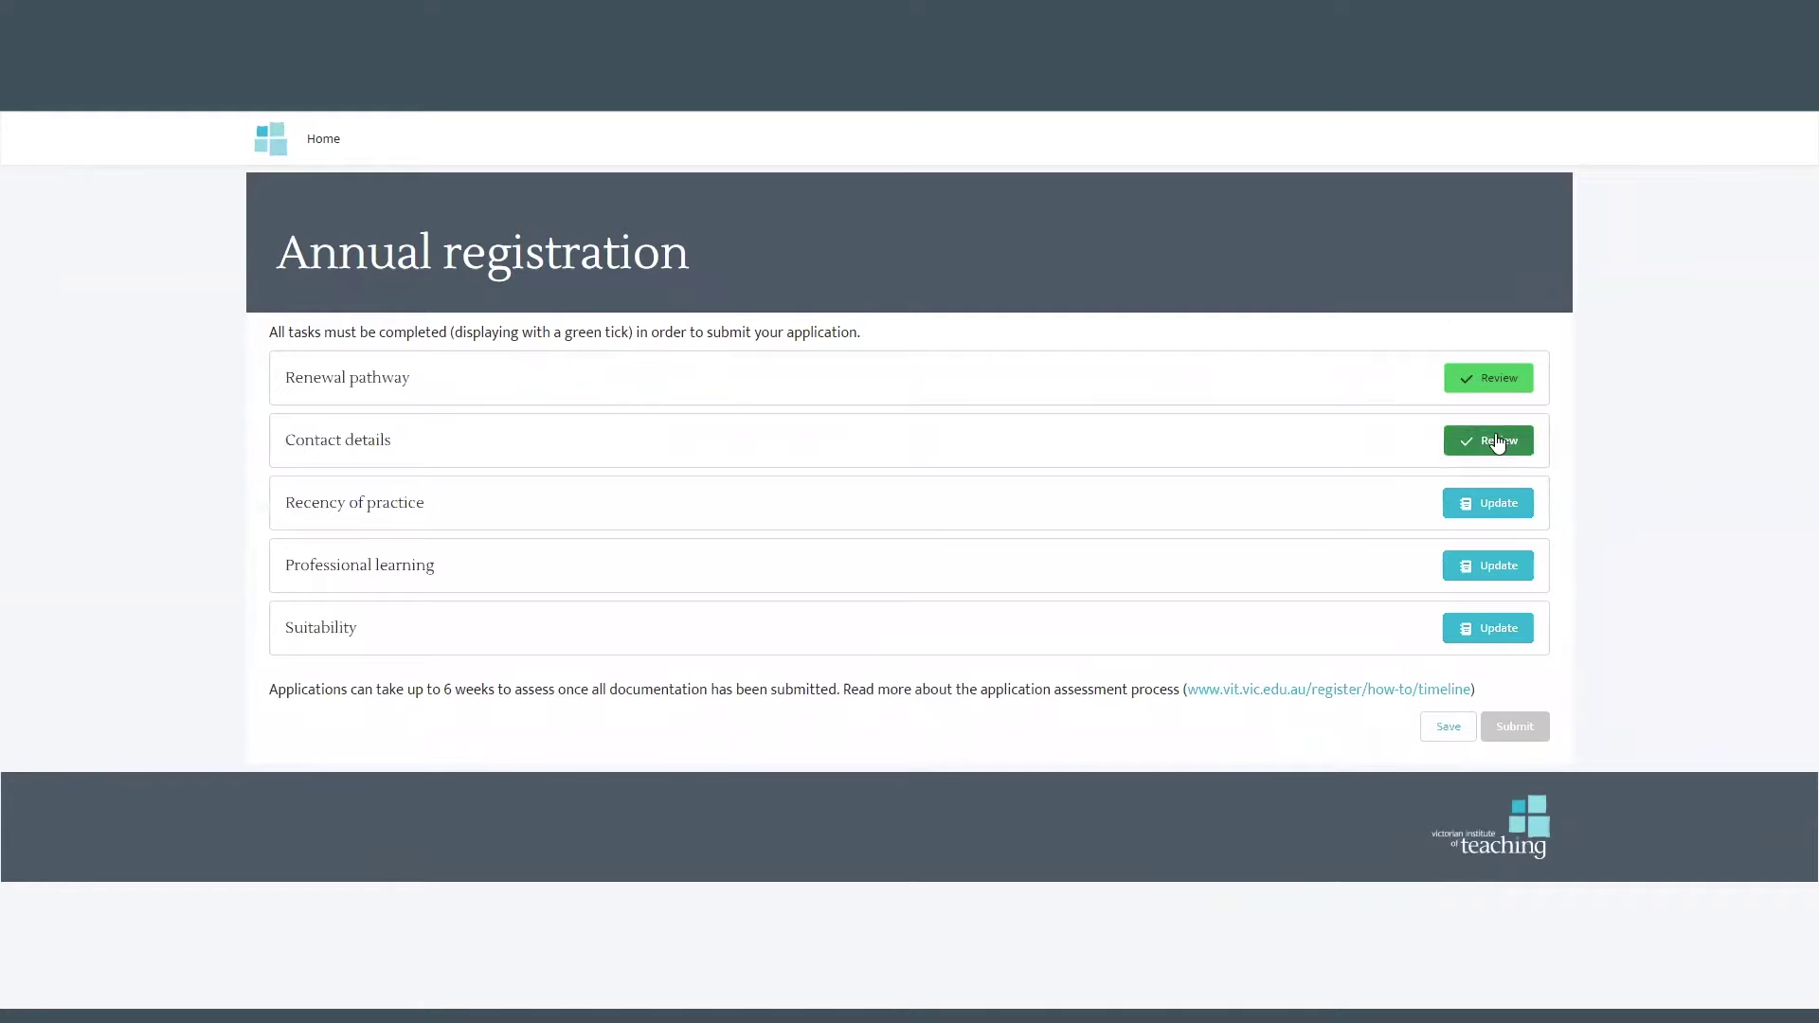
Step: Complete the Recency of practice task with Yes to 20 days of practice, context Teaching, Full Time, and employment Ongoing teacher - school
{"action": "left_click", "coordinate": [1486, 509]}
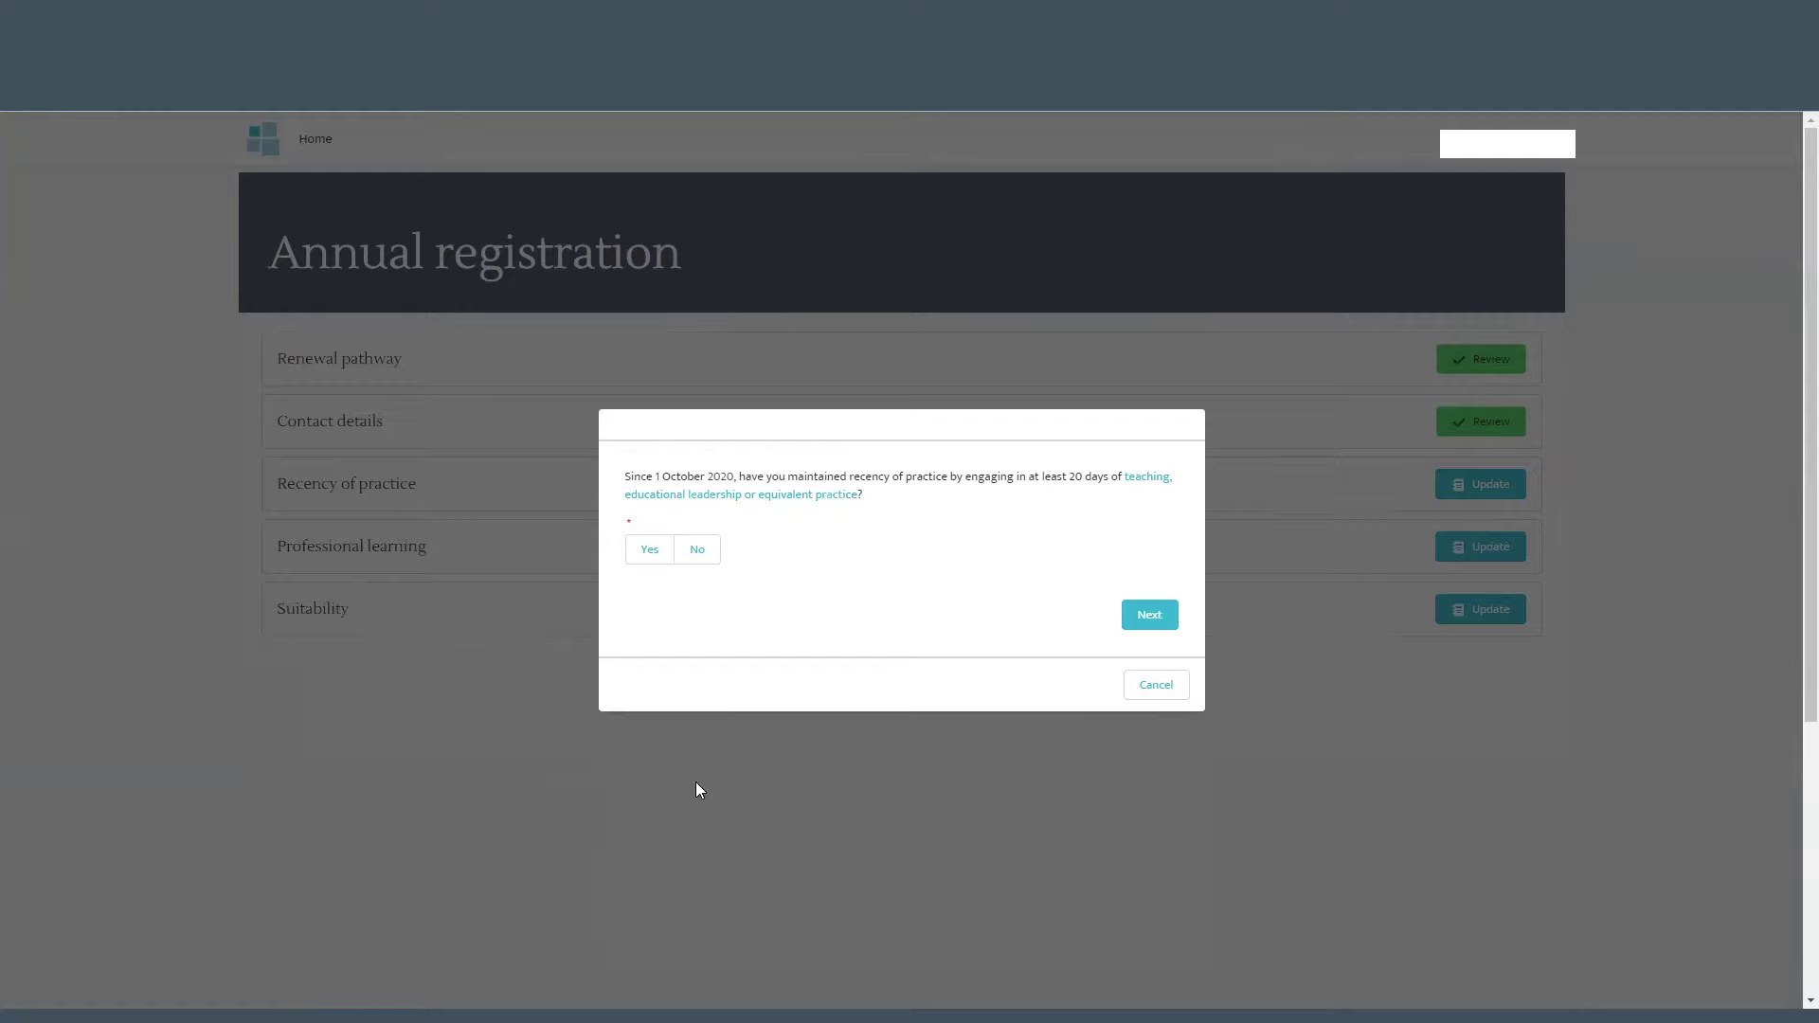
{"action": "left_click", "coordinate": [646, 551]}
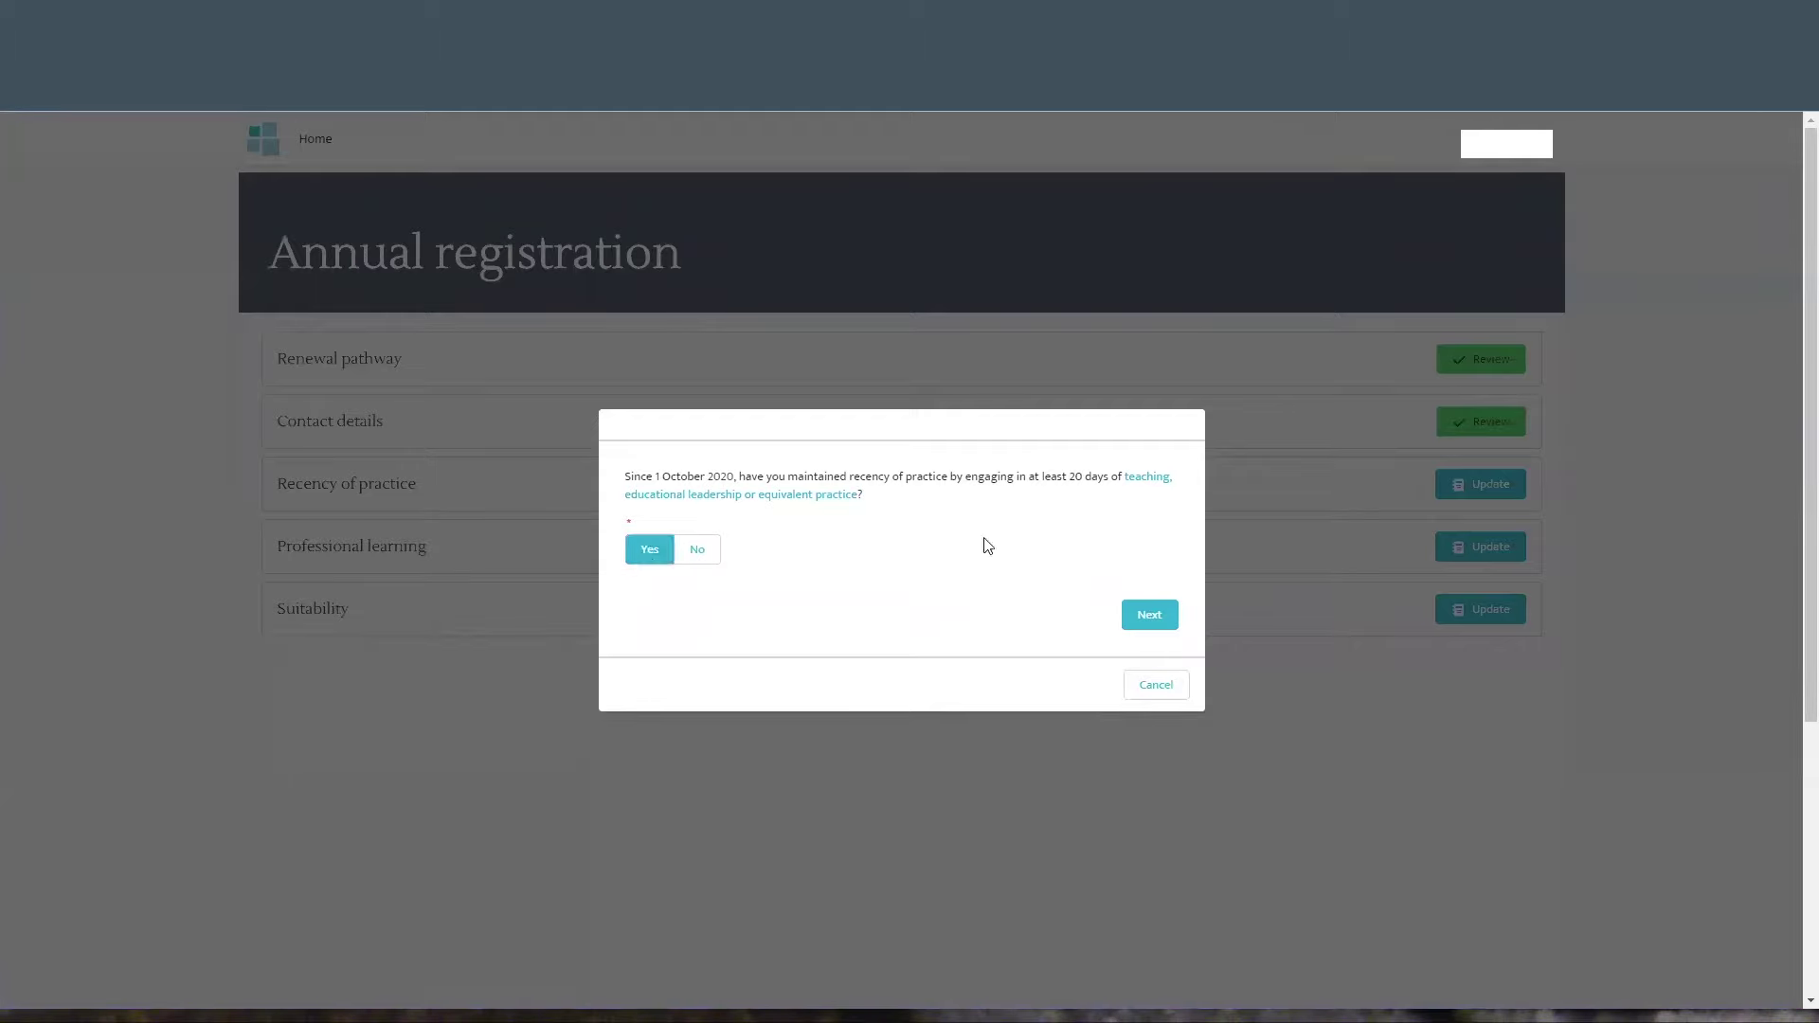
{"action": "left_click", "coordinate": [1159, 618]}
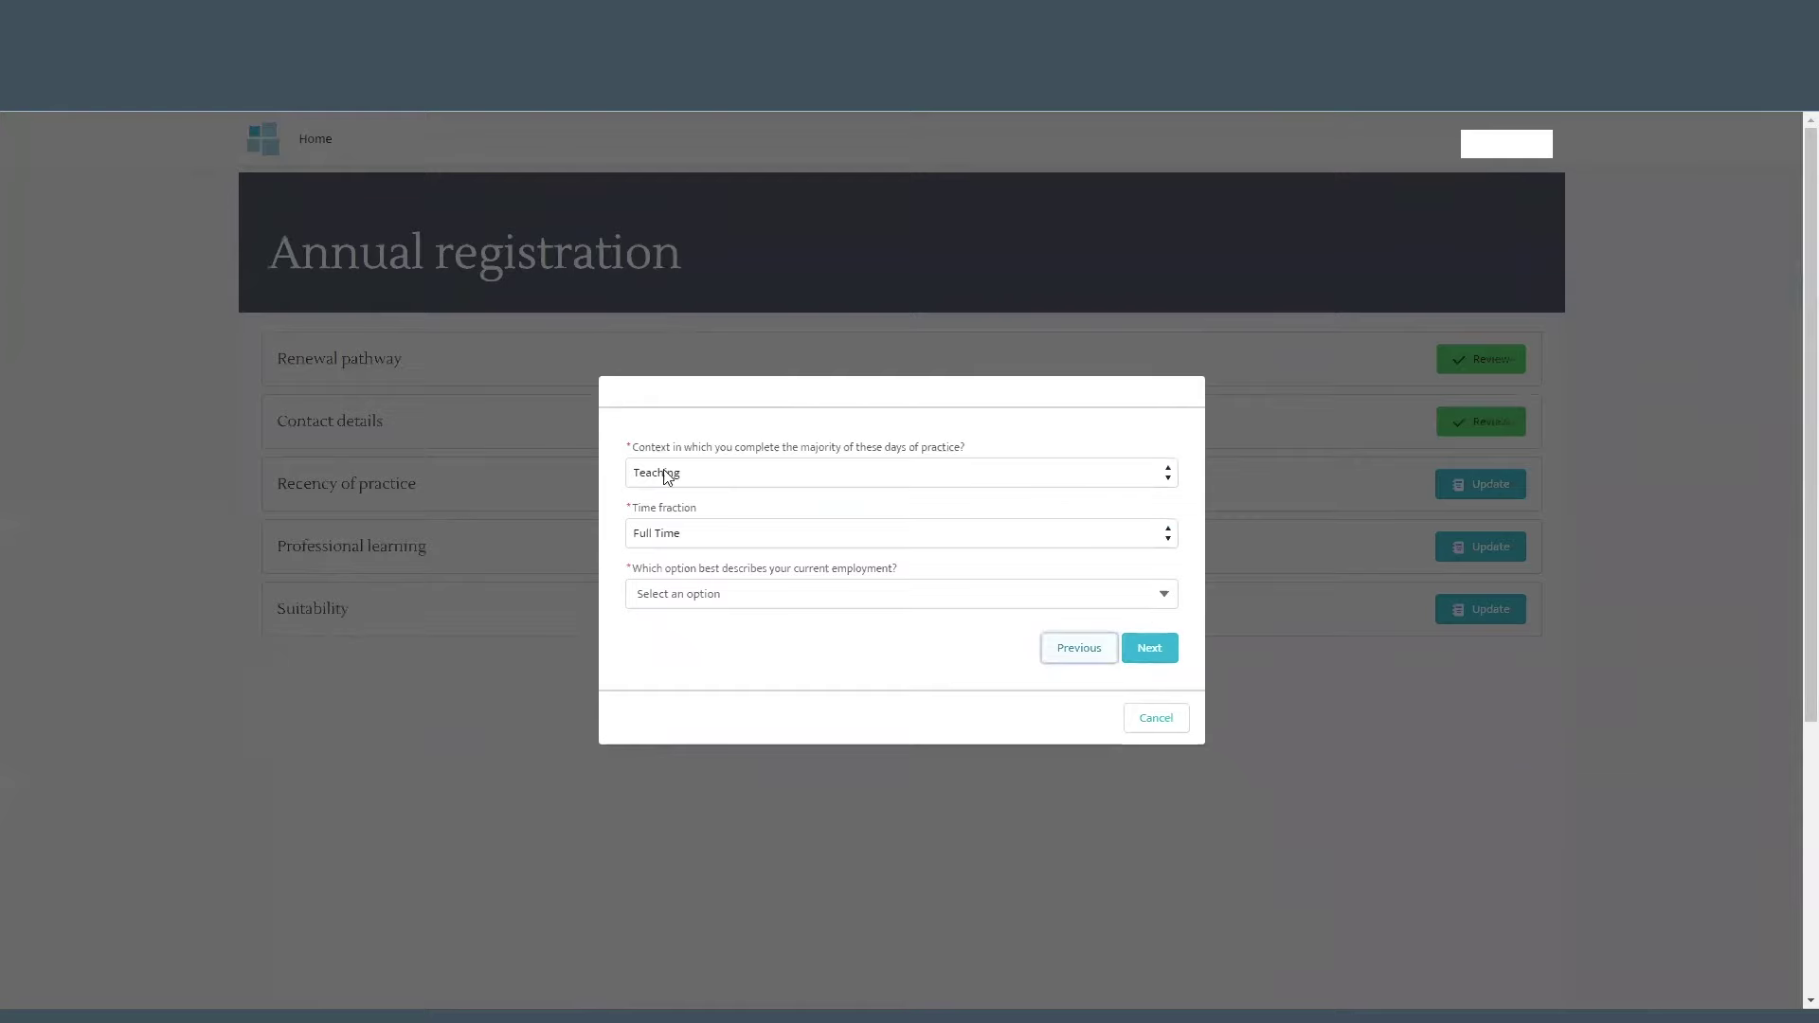
{"action": "left_click", "coordinate": [723, 484]}
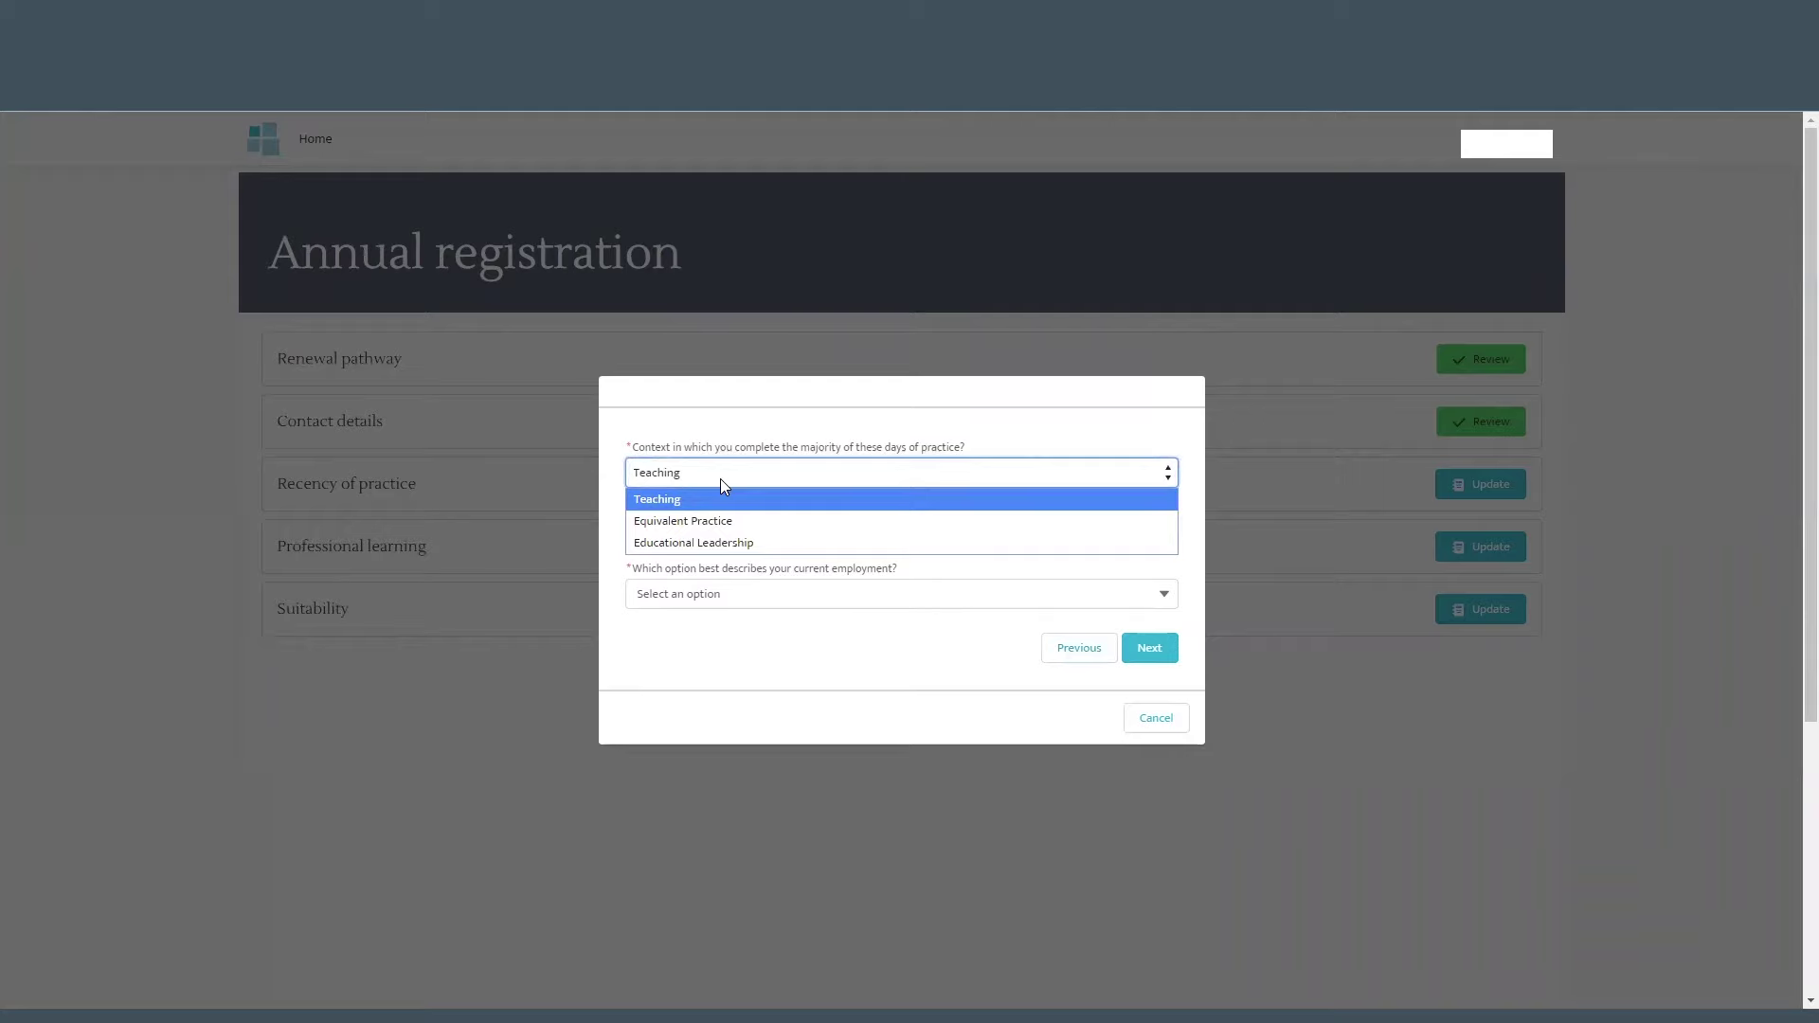
{"action": "left_click", "coordinate": [720, 480]}
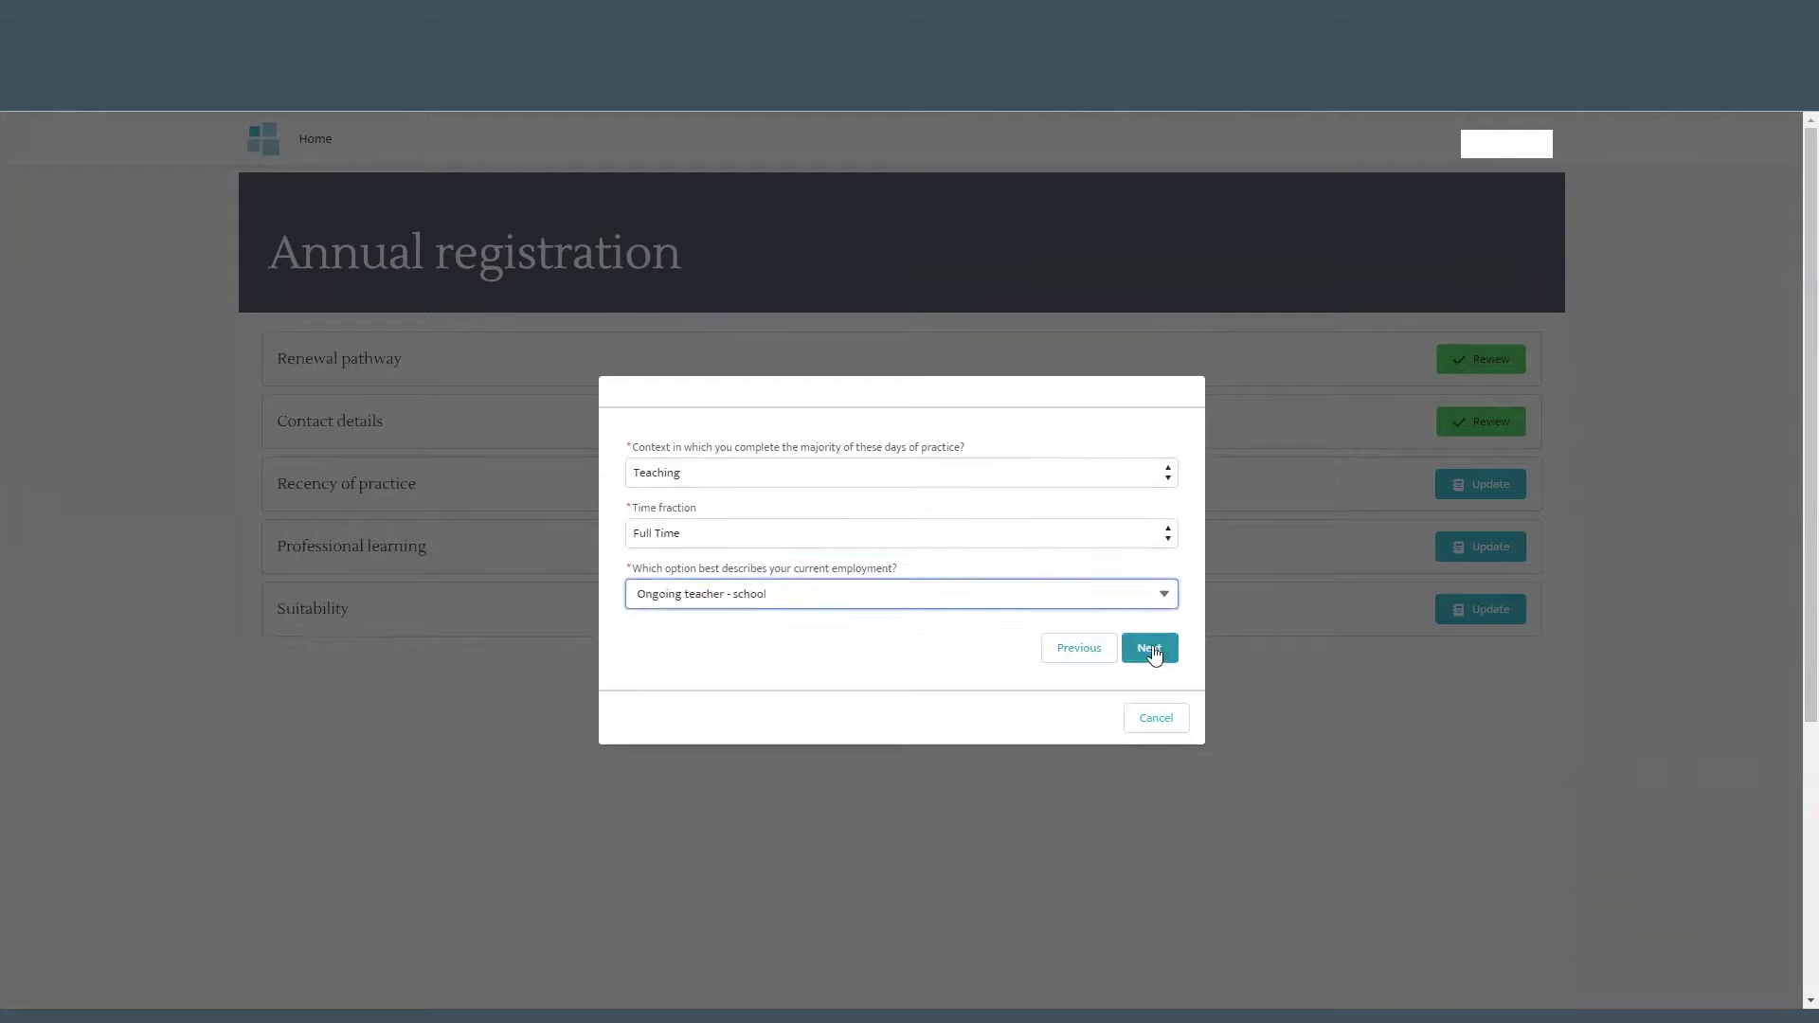
{"action": "left_click", "coordinate": [1152, 647]}
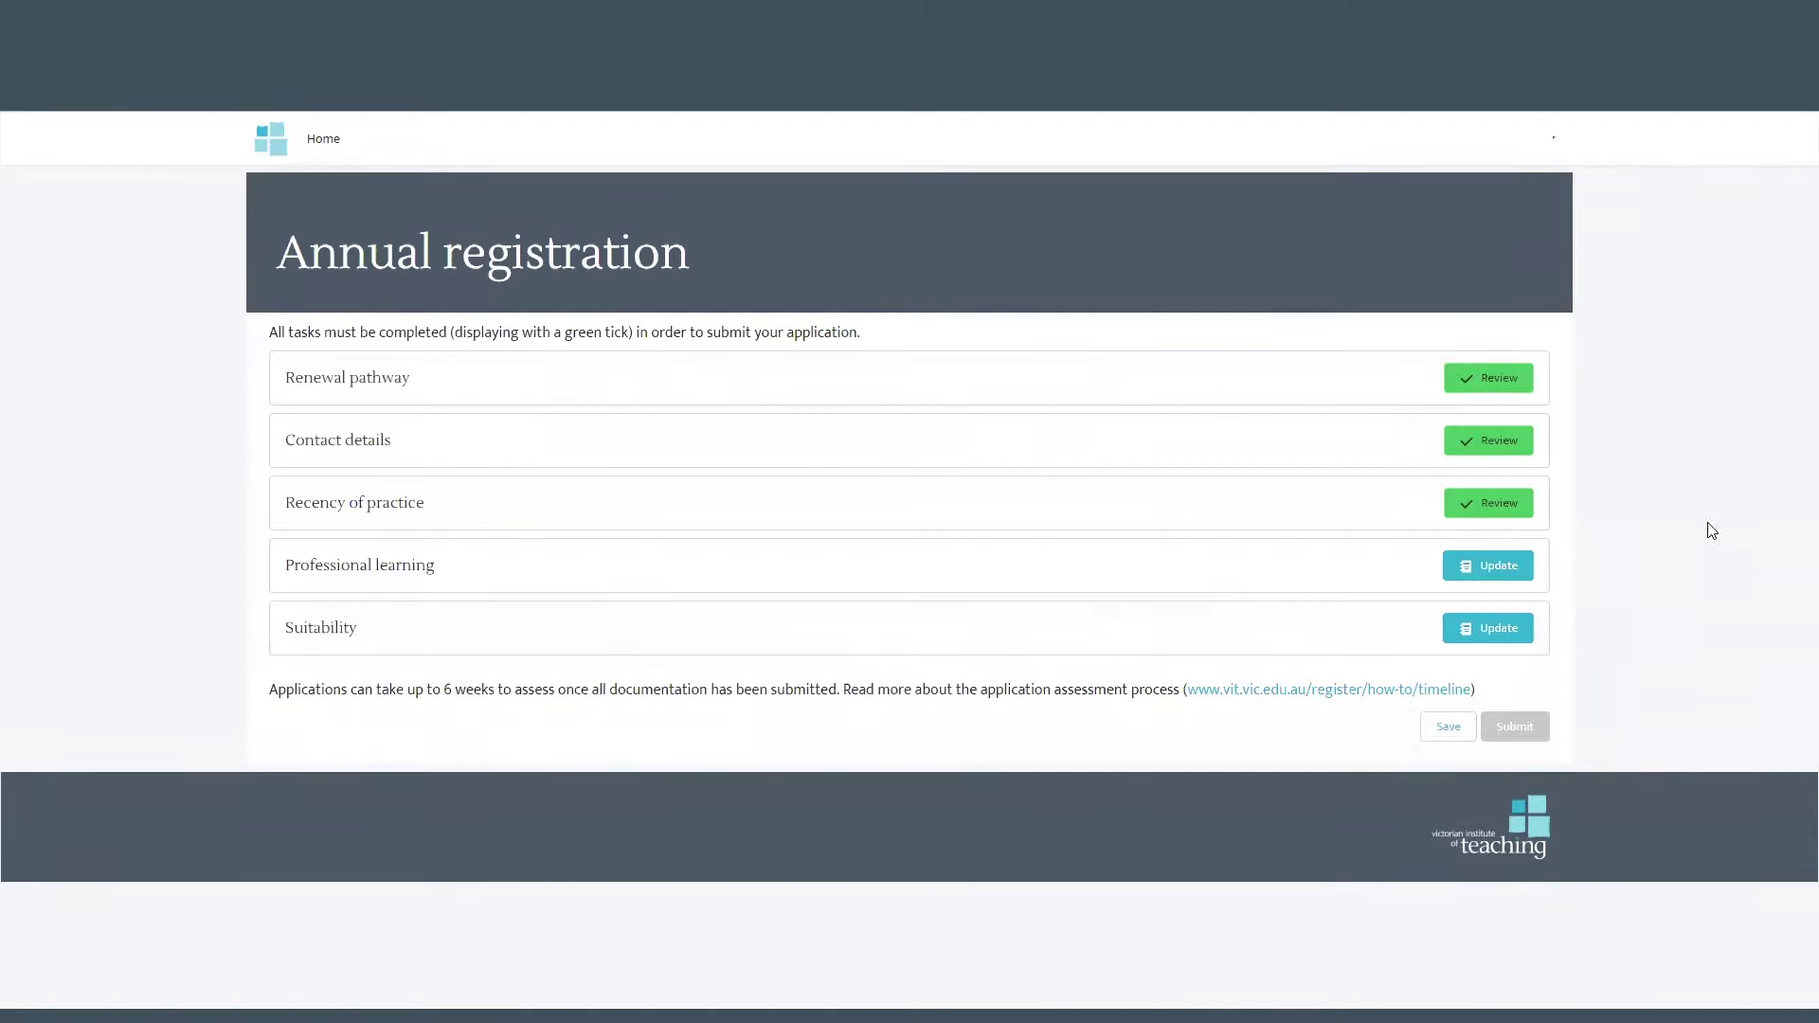
Step: Change the recency of practice answer to No with None of the above completed, and choose Yes to apply for non-practising registration
{"action": "left_click", "coordinate": [1492, 512]}
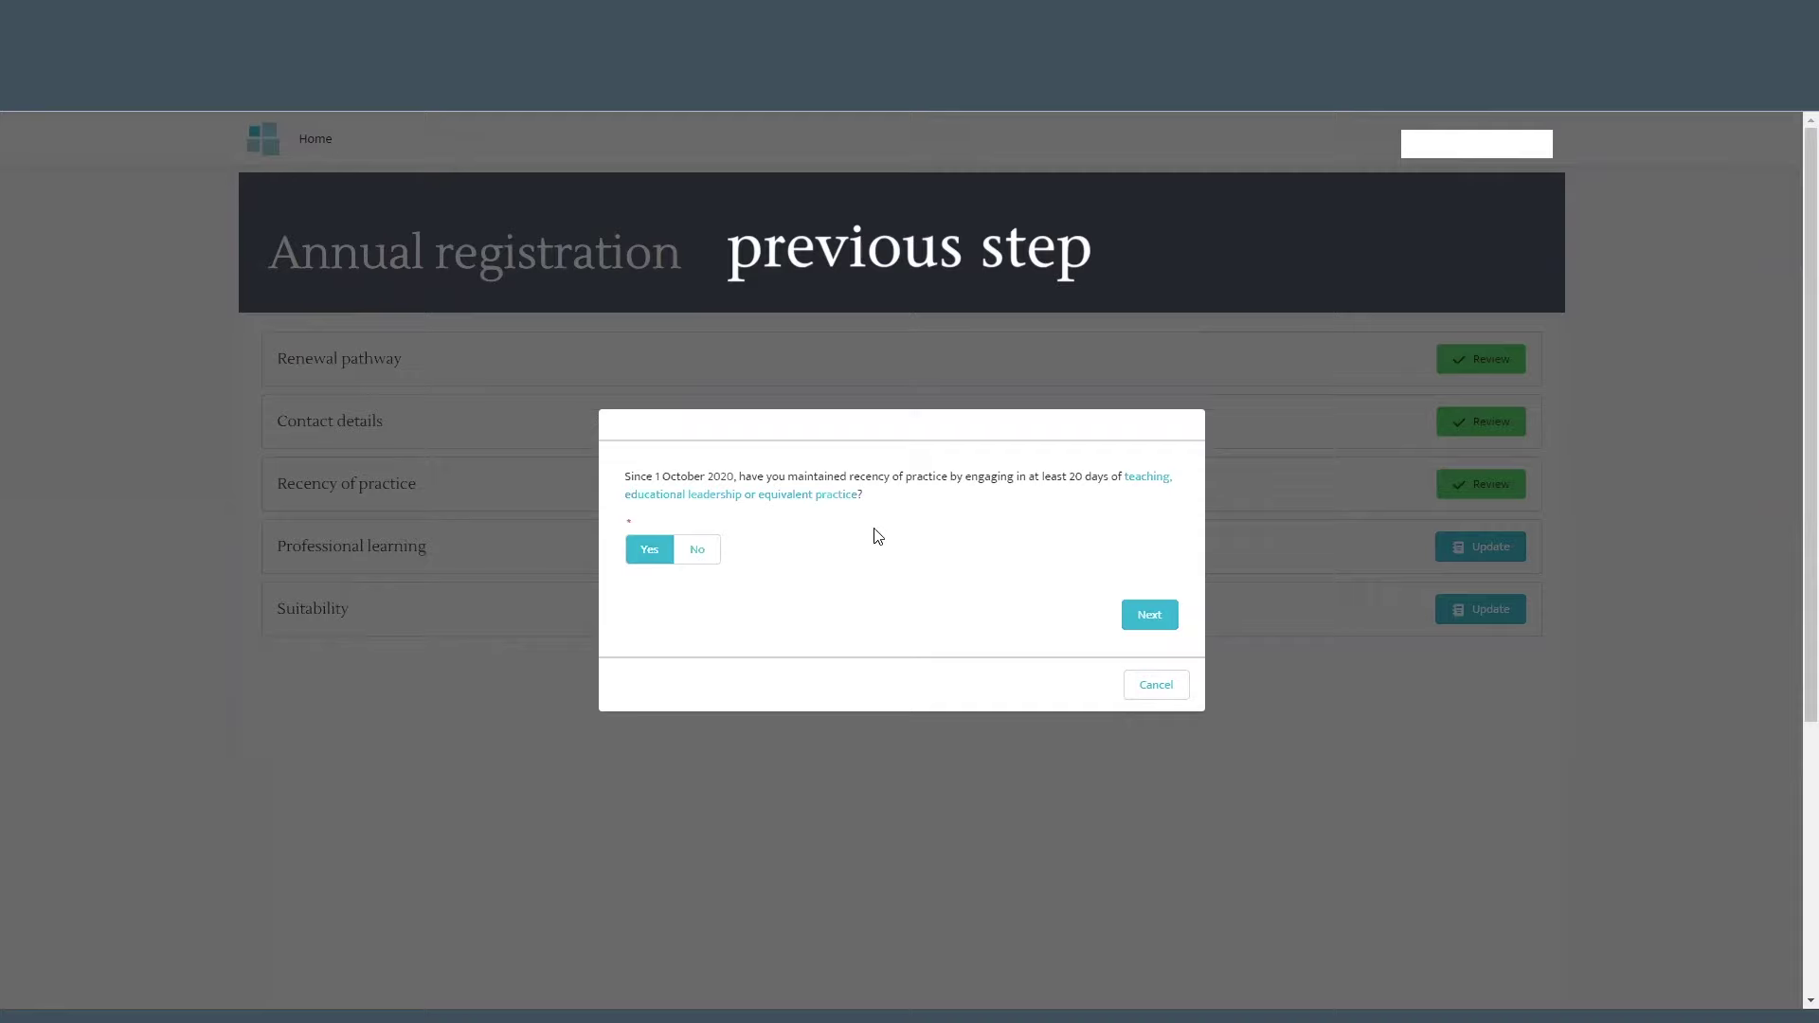
{"action": "left_click", "coordinate": [712, 559]}
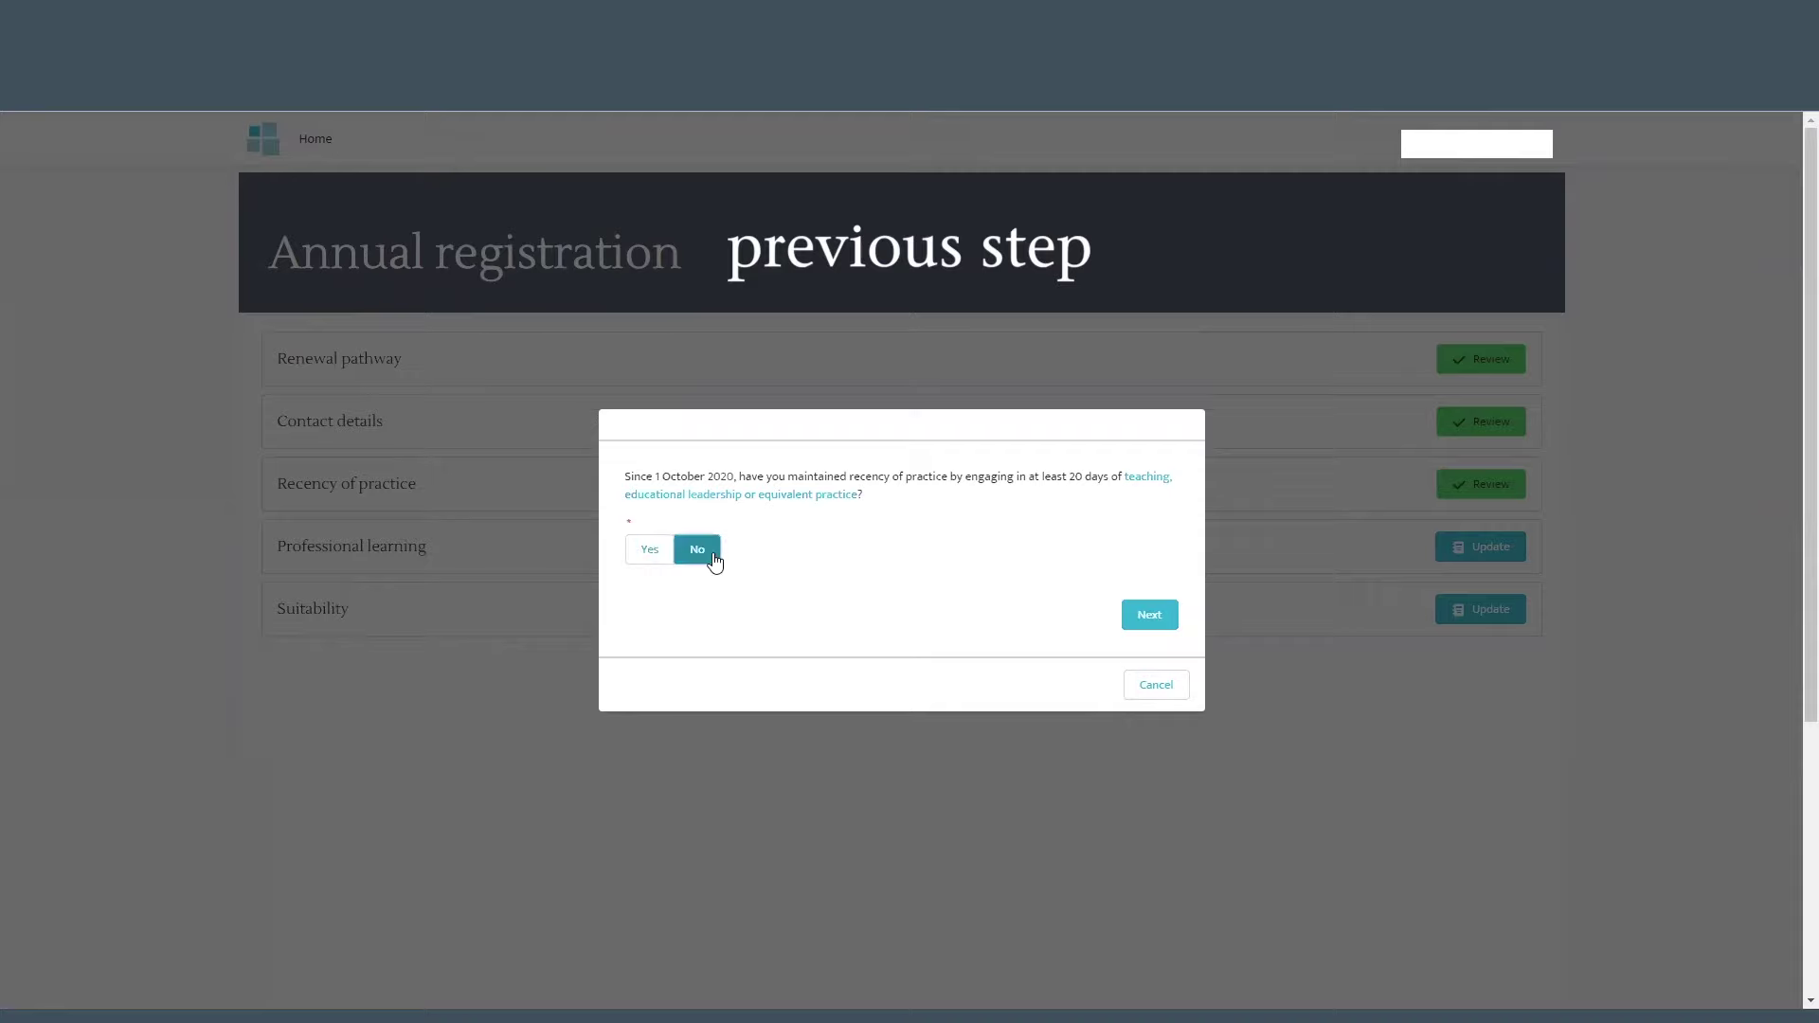
{"action": "left_click", "coordinate": [1151, 615]}
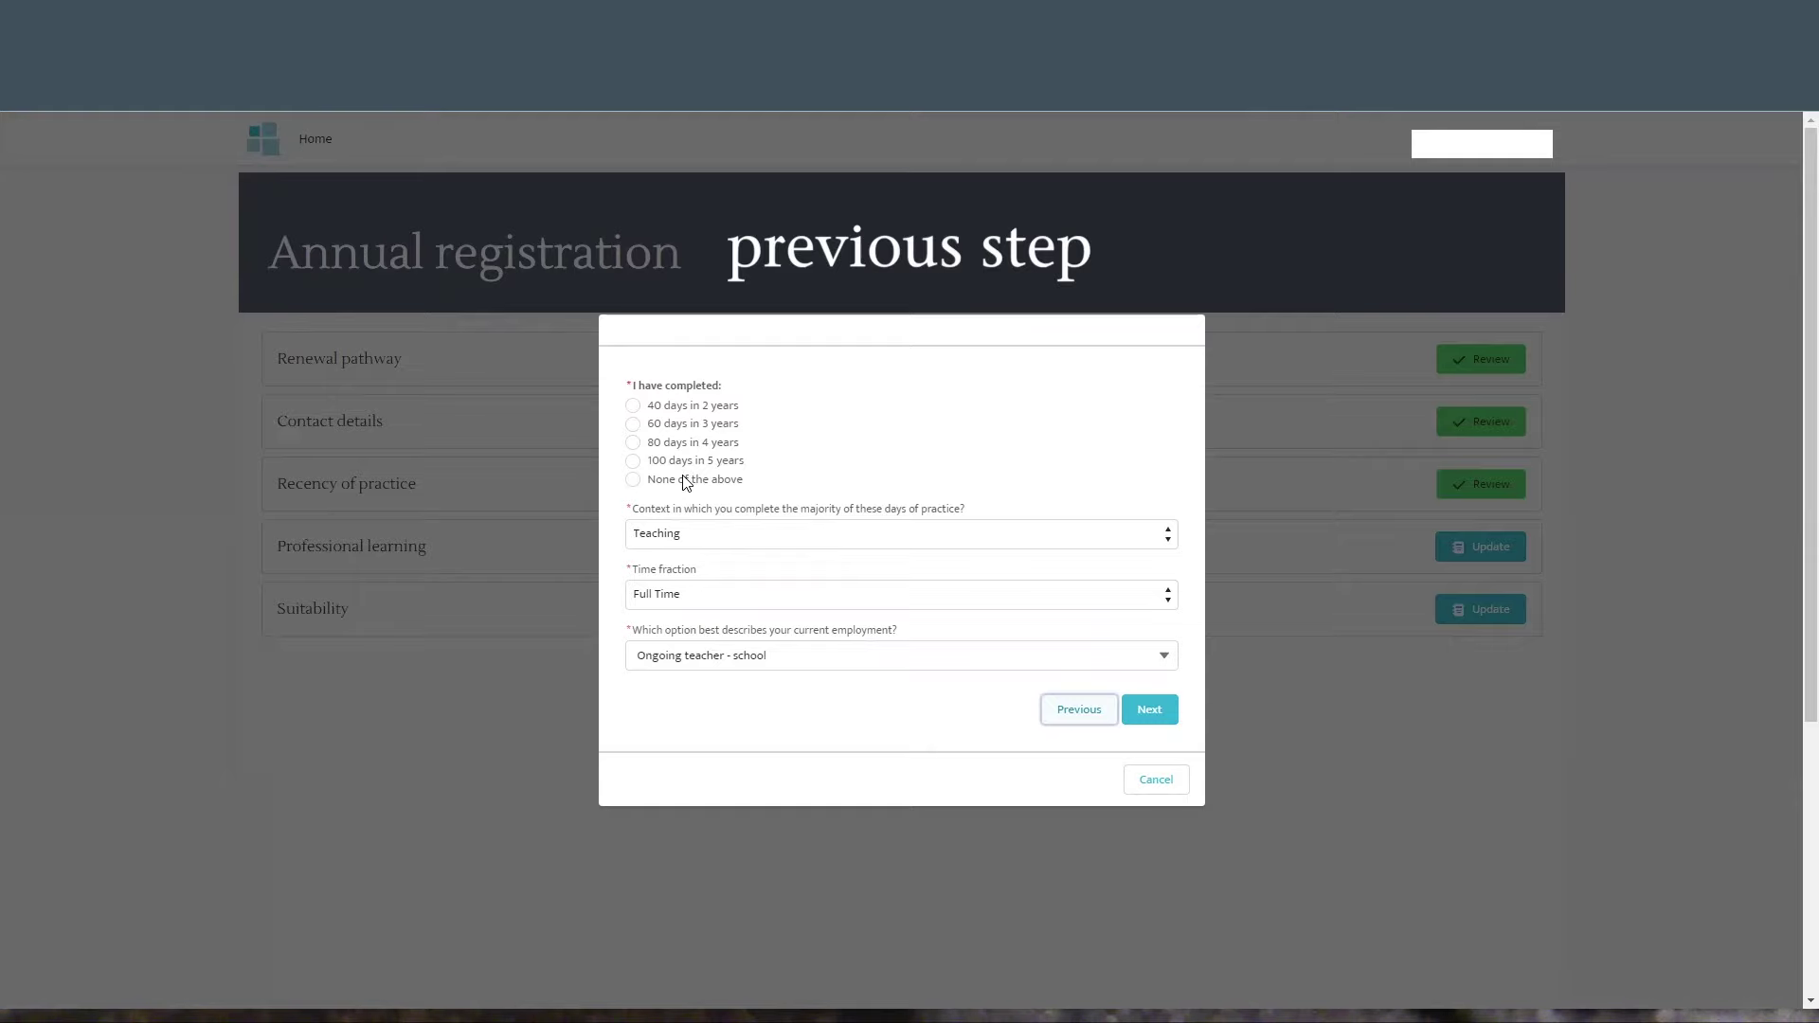
{"action": "left_click", "coordinate": [633, 481]}
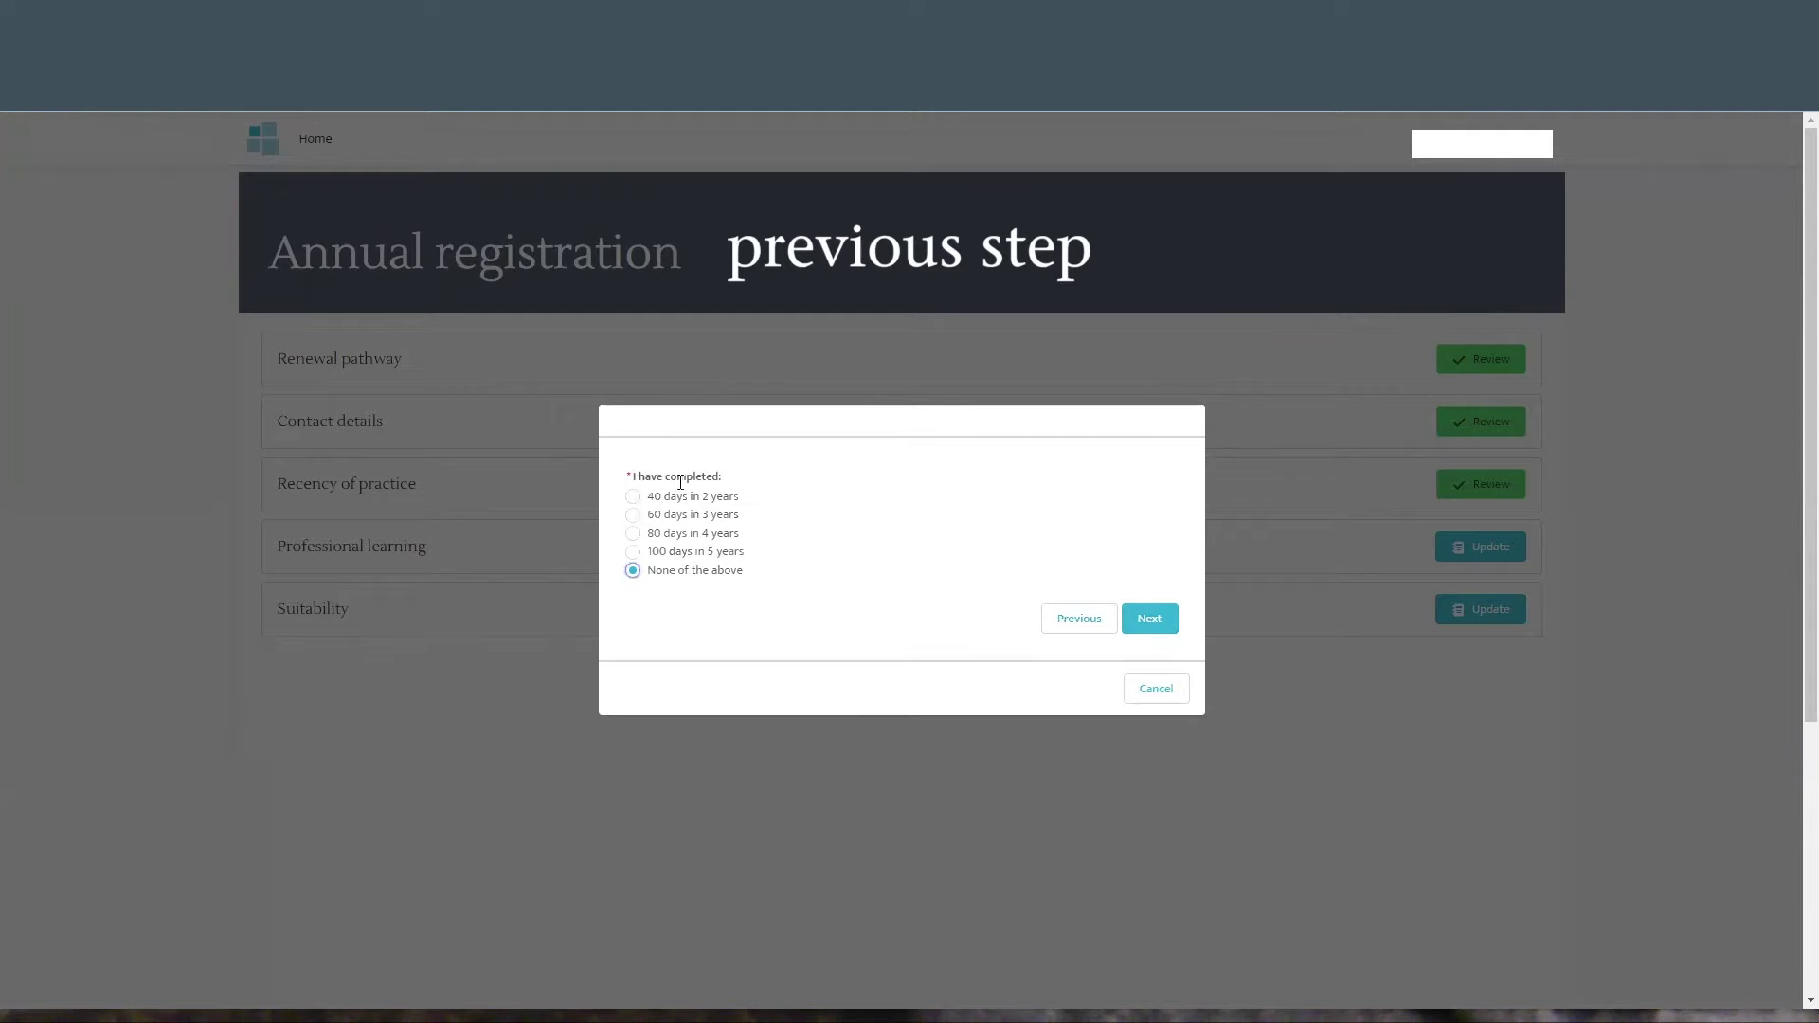
{"action": "left_click", "coordinate": [1149, 618]}
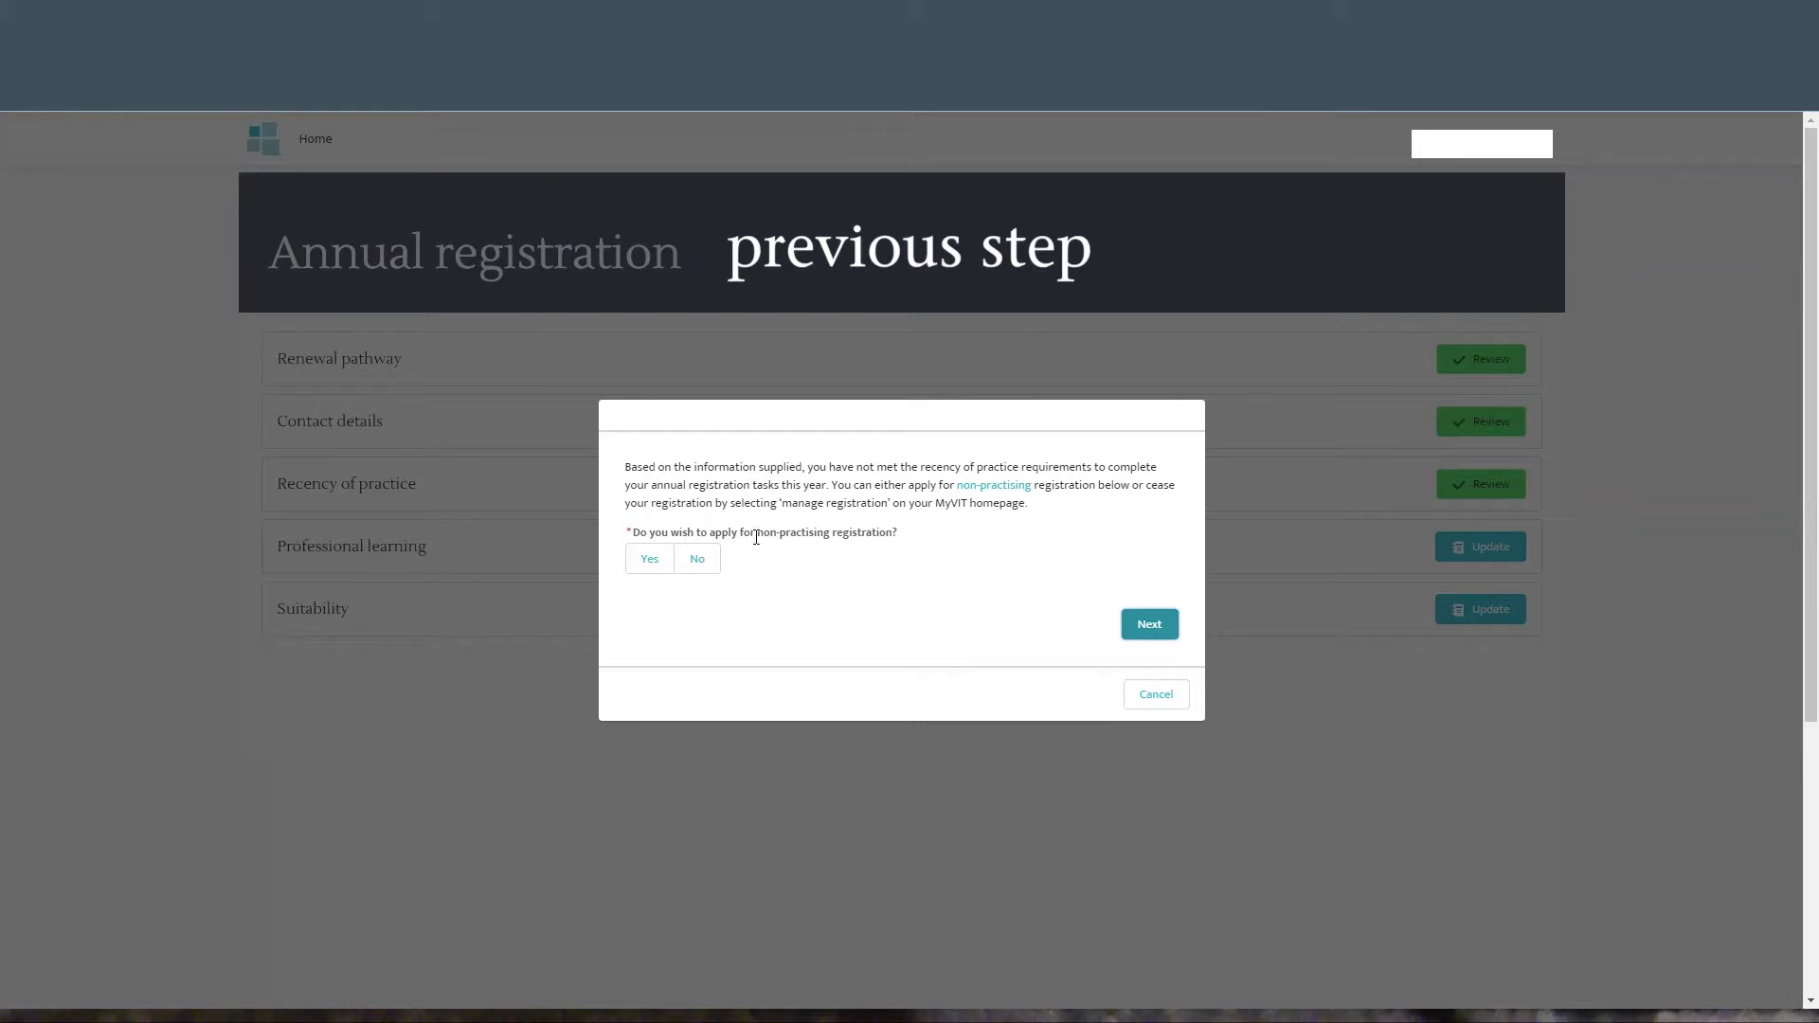
{"action": "left_click", "coordinate": [653, 563]}
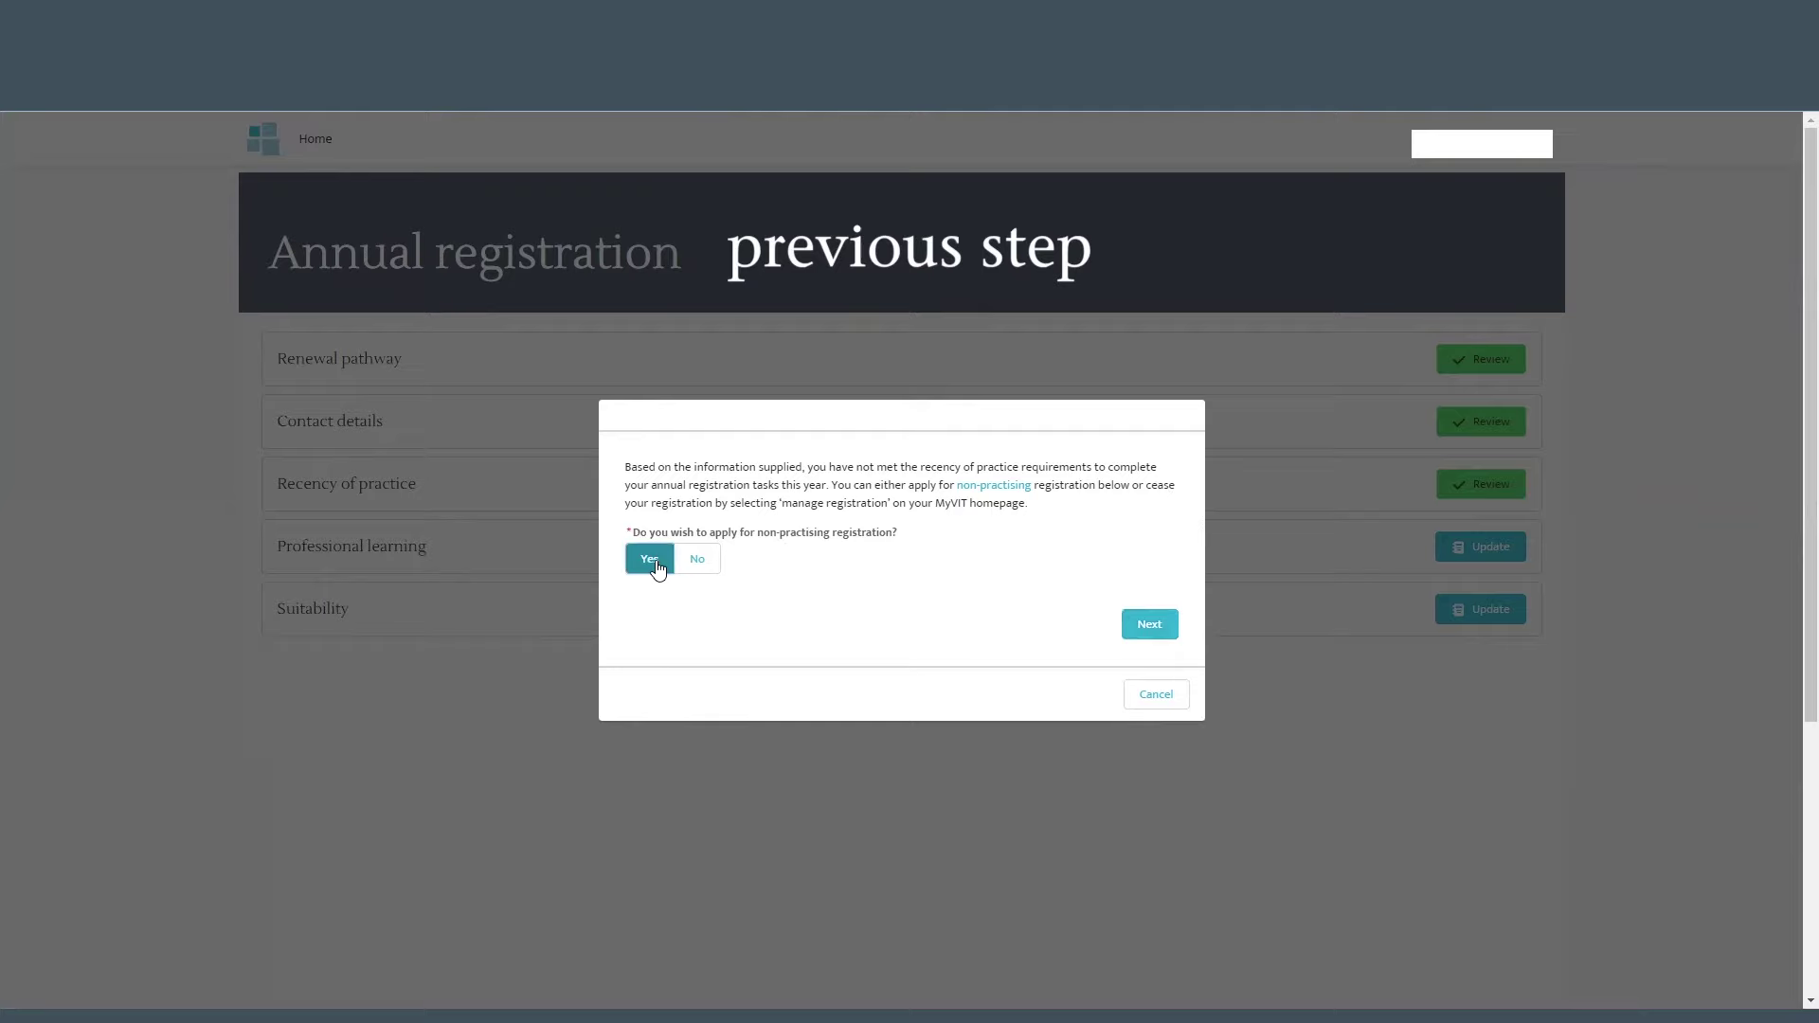
{"action": "left_click", "coordinate": [1148, 626]}
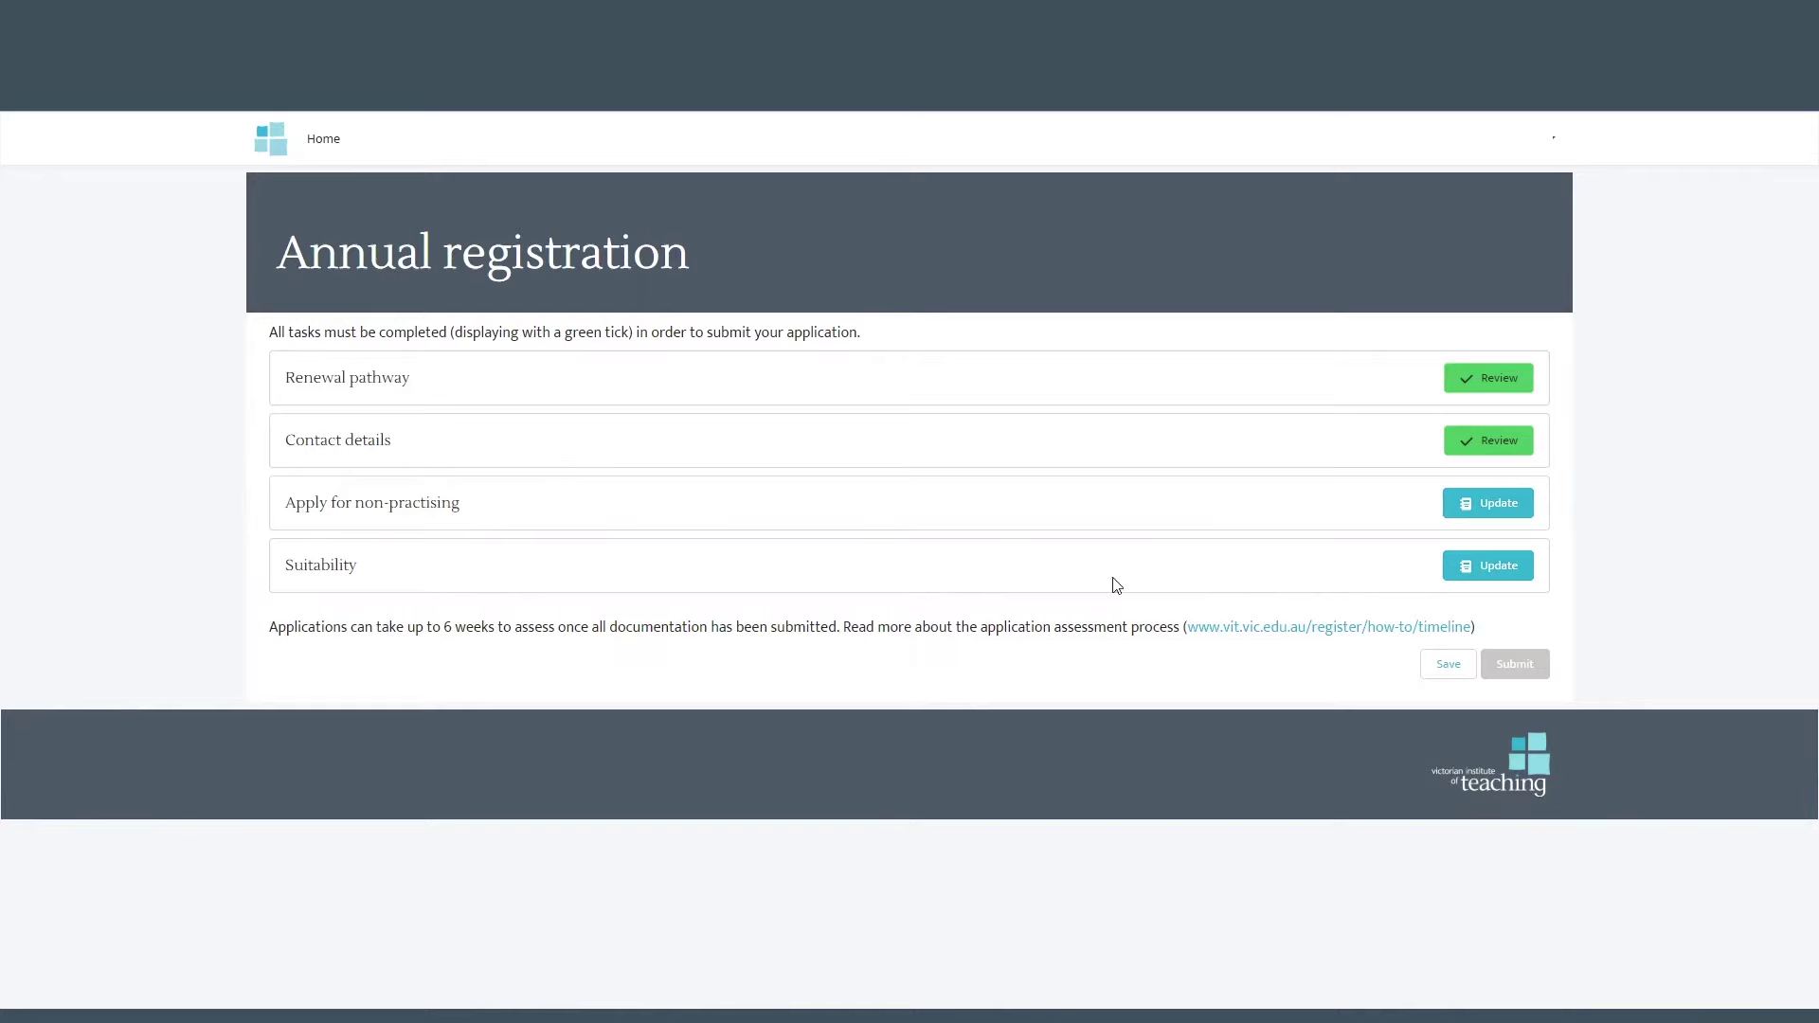
Step: Submit the Apply for non-practising task, ticking both declarations about no longer teaching in Victoria and the requirements to return
{"action": "left_click", "coordinate": [1496, 507]}
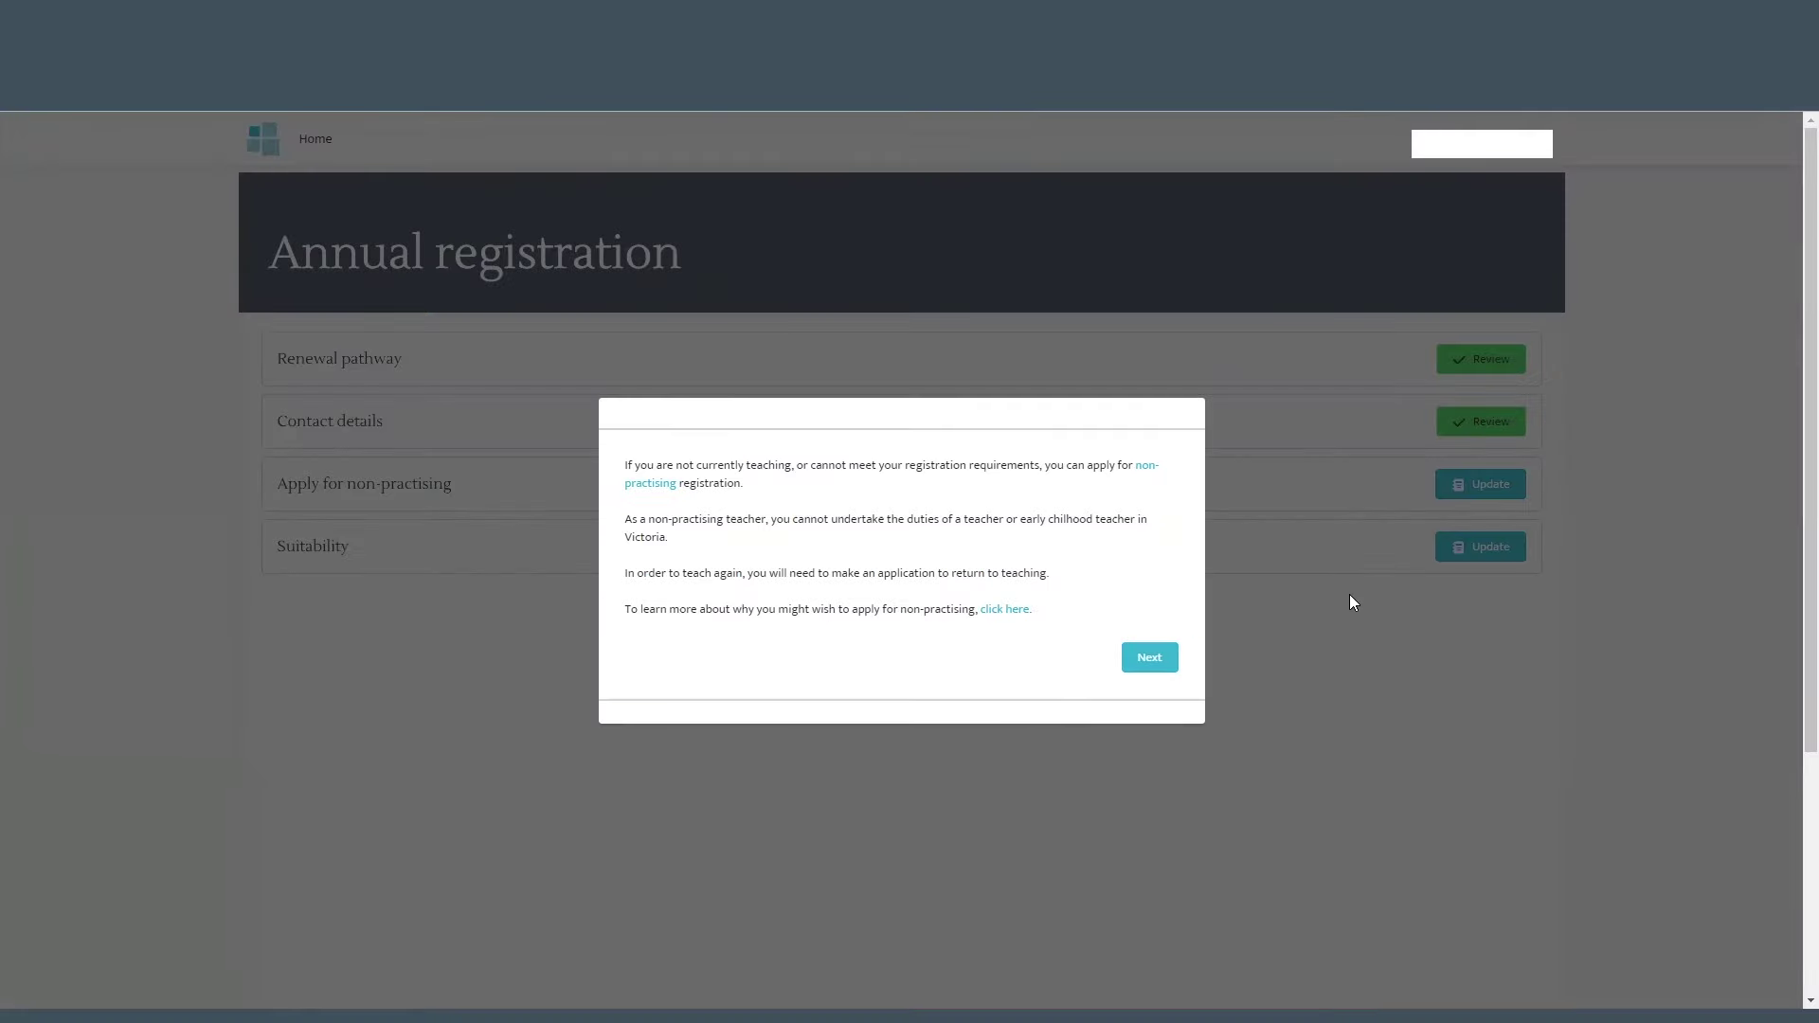
{"action": "left_click", "coordinate": [1162, 660]}
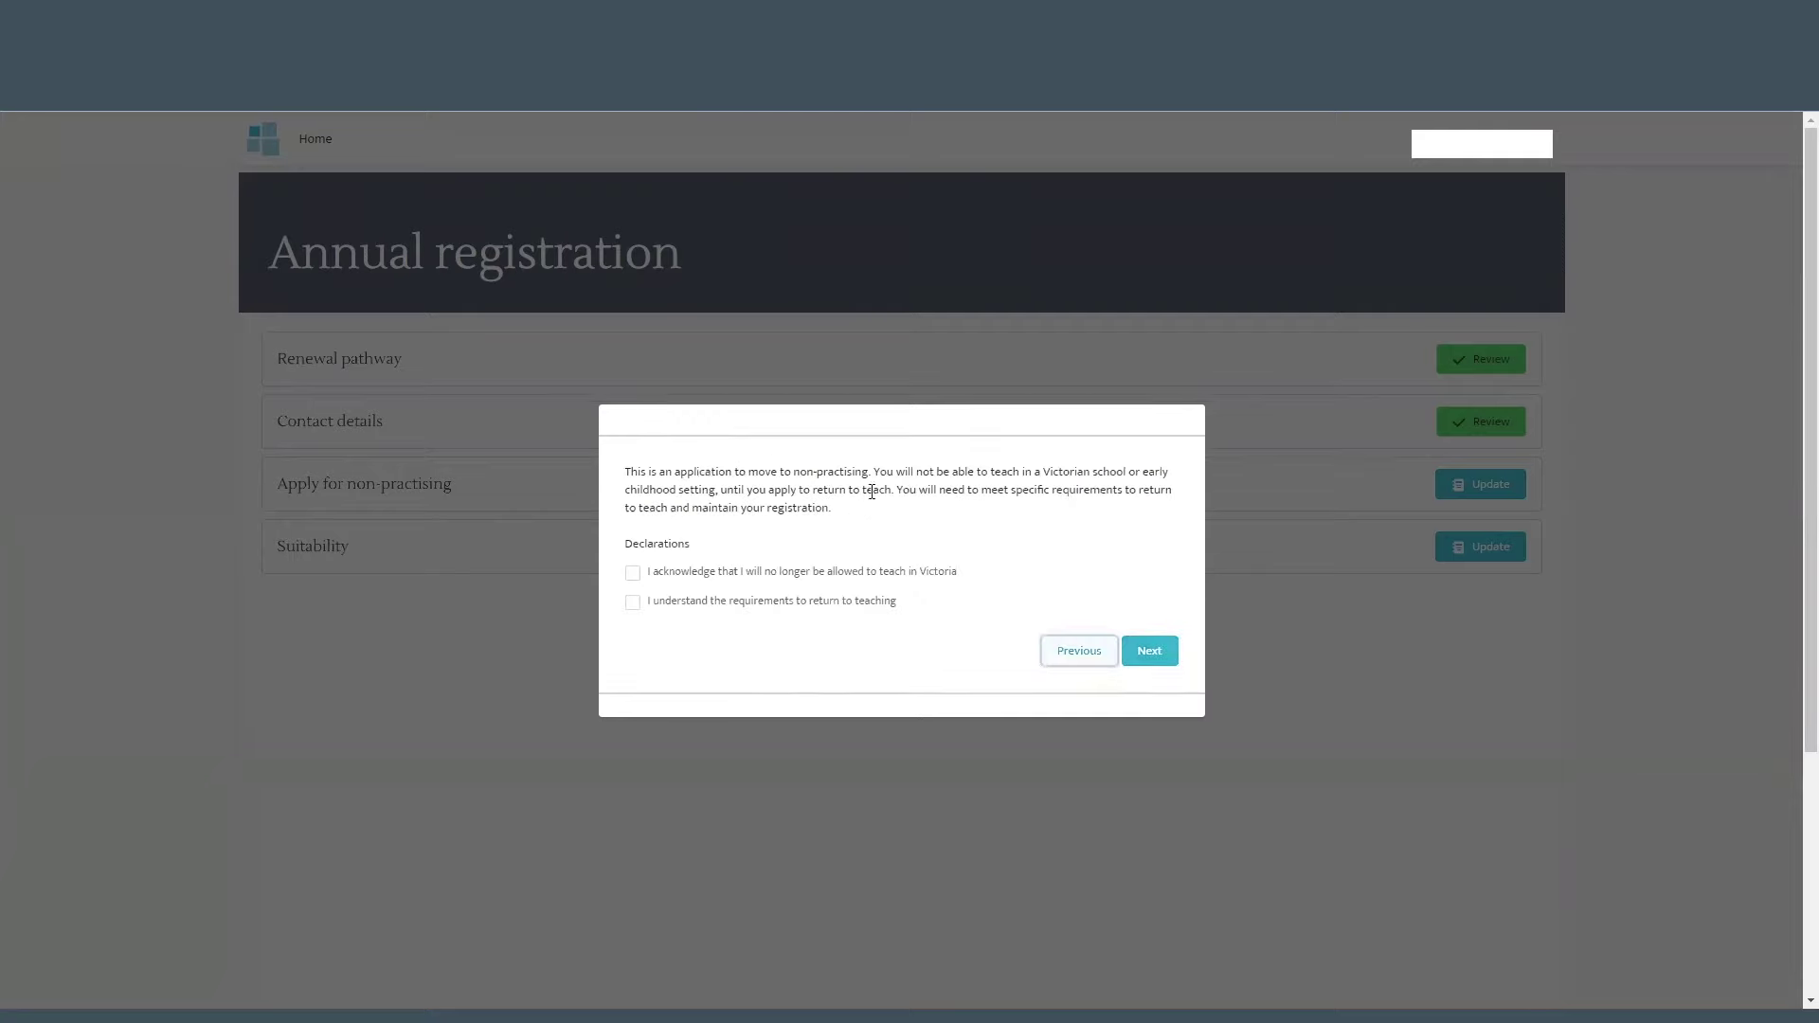
{"action": "left_click", "coordinate": [633, 573]}
{"action": "left_click", "coordinate": [633, 606]}
{"action": "left_click", "coordinate": [1149, 651]}
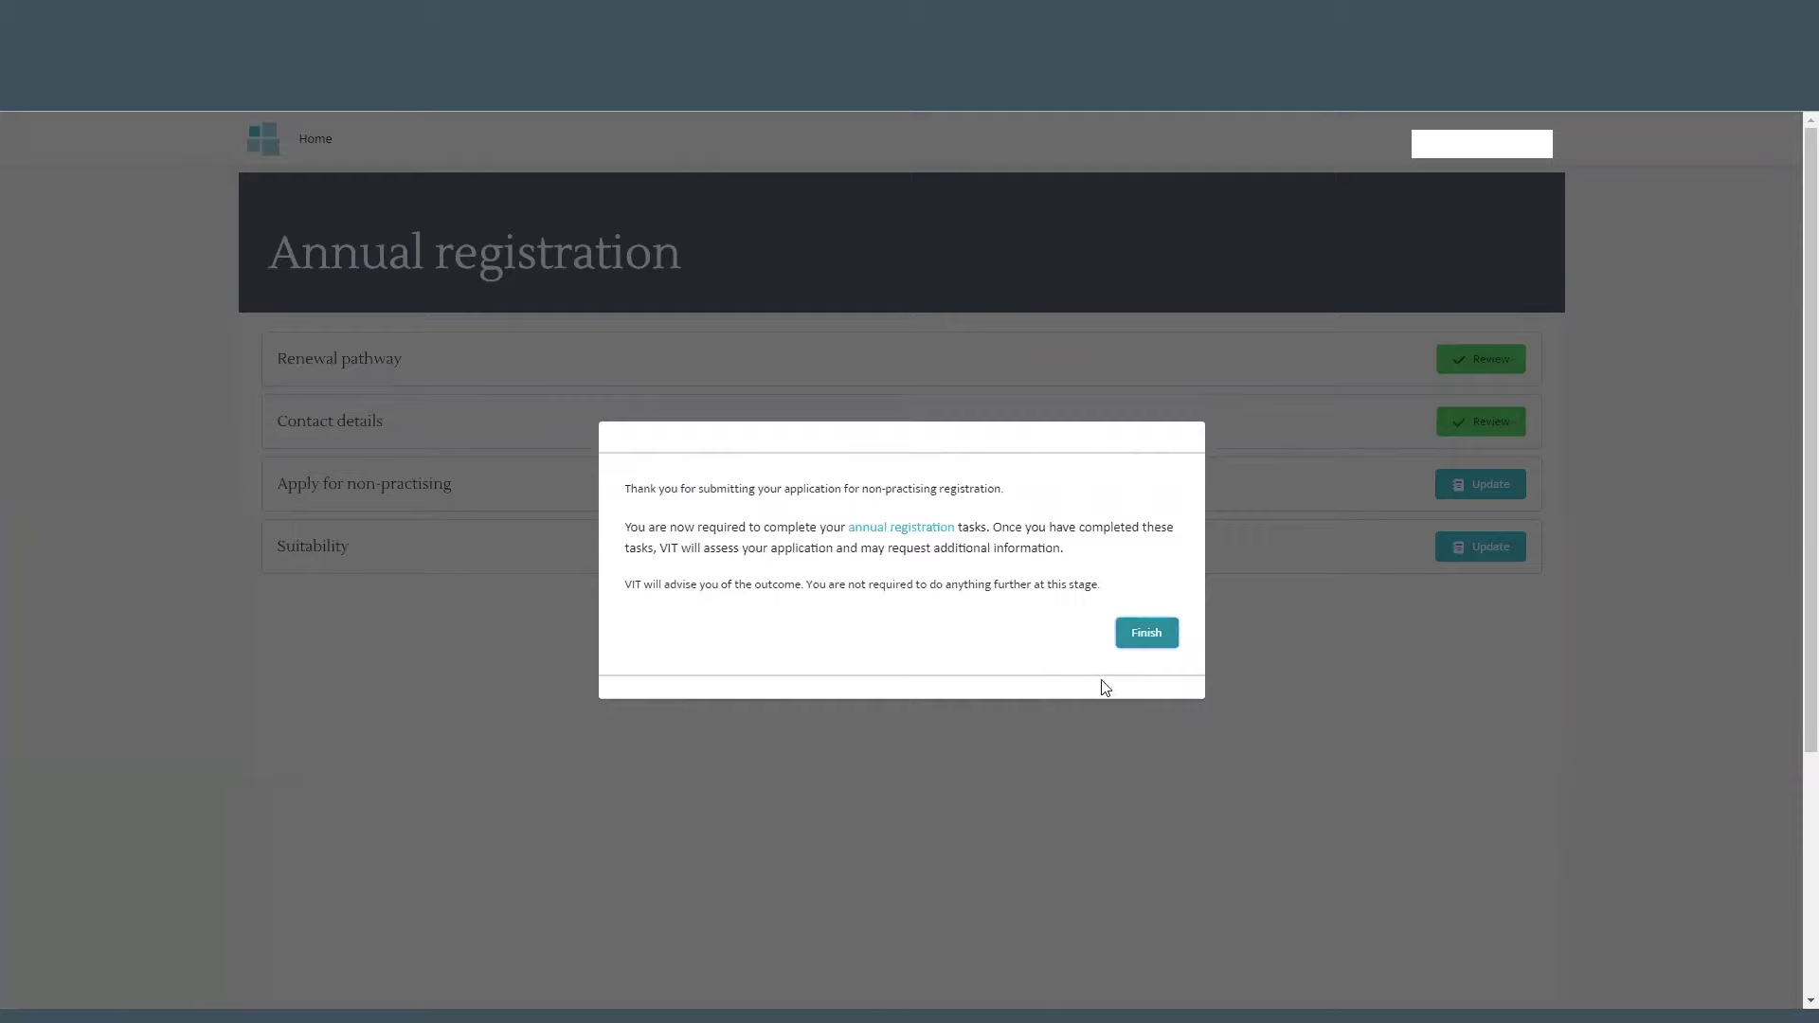
{"action": "left_click", "coordinate": [1150, 629]}
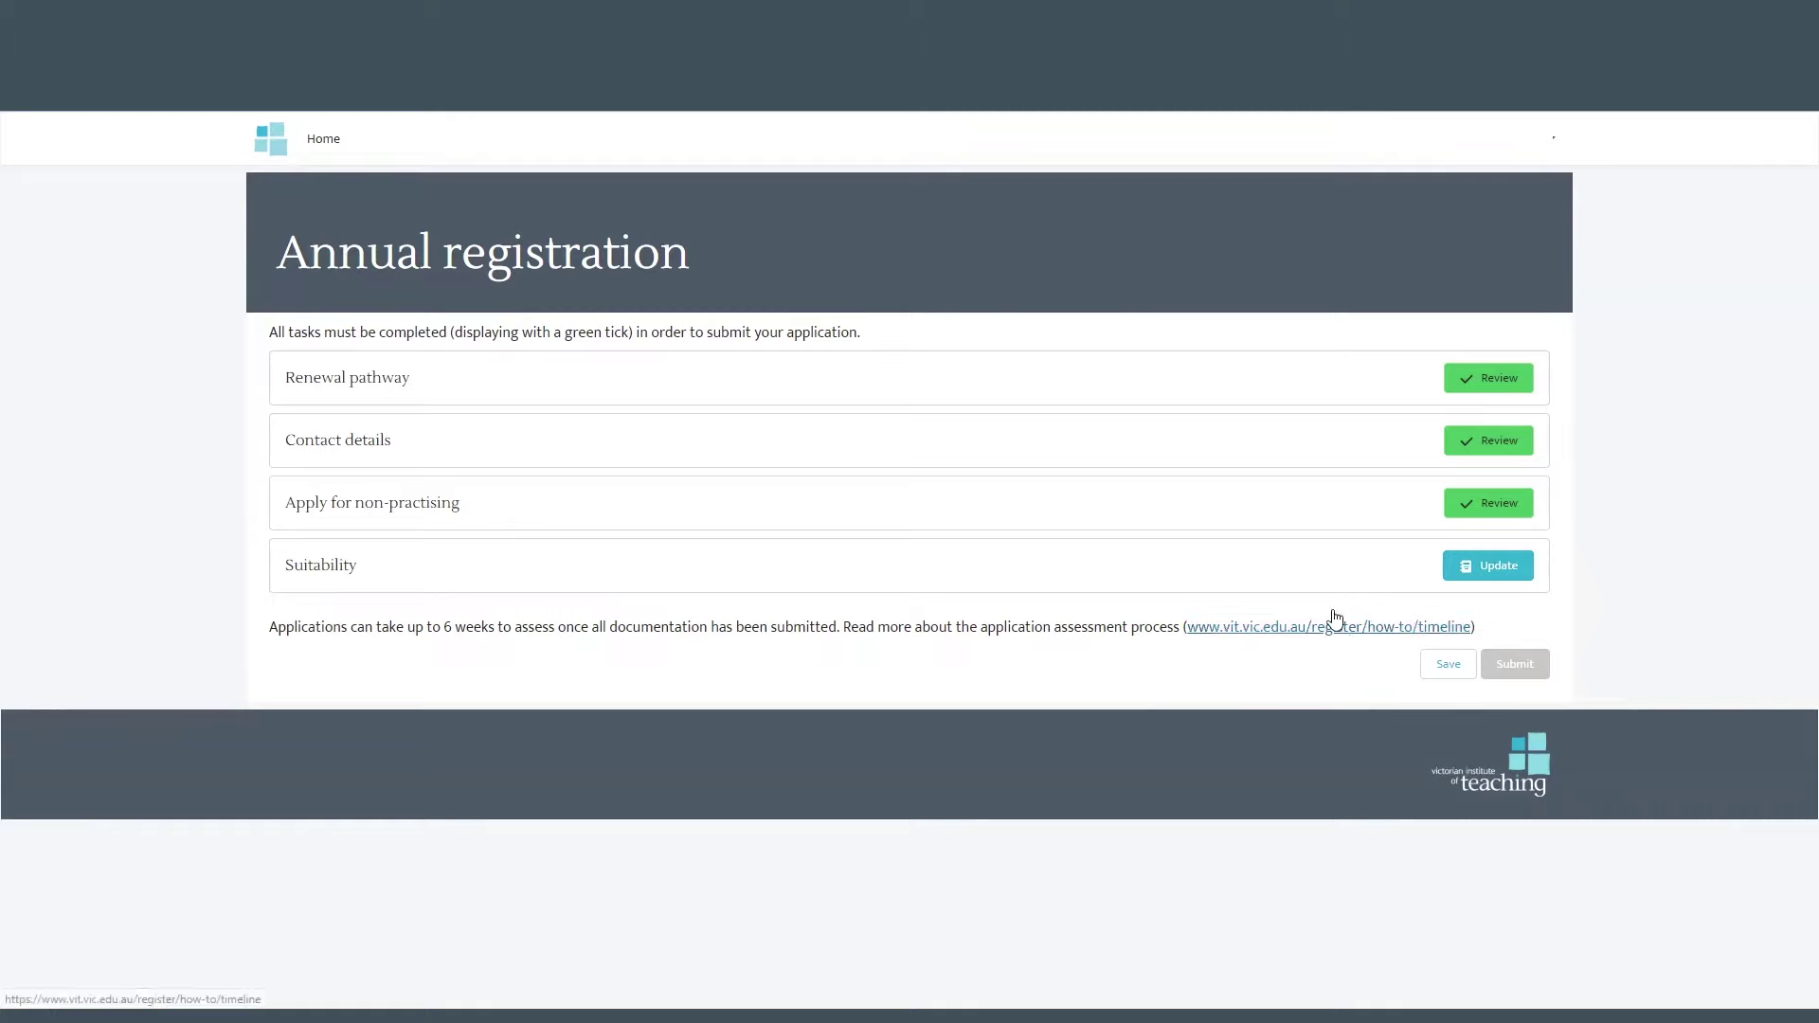
Step: Cancel the submitted application for non-practising registration
{"action": "left_click", "coordinate": [1500, 507]}
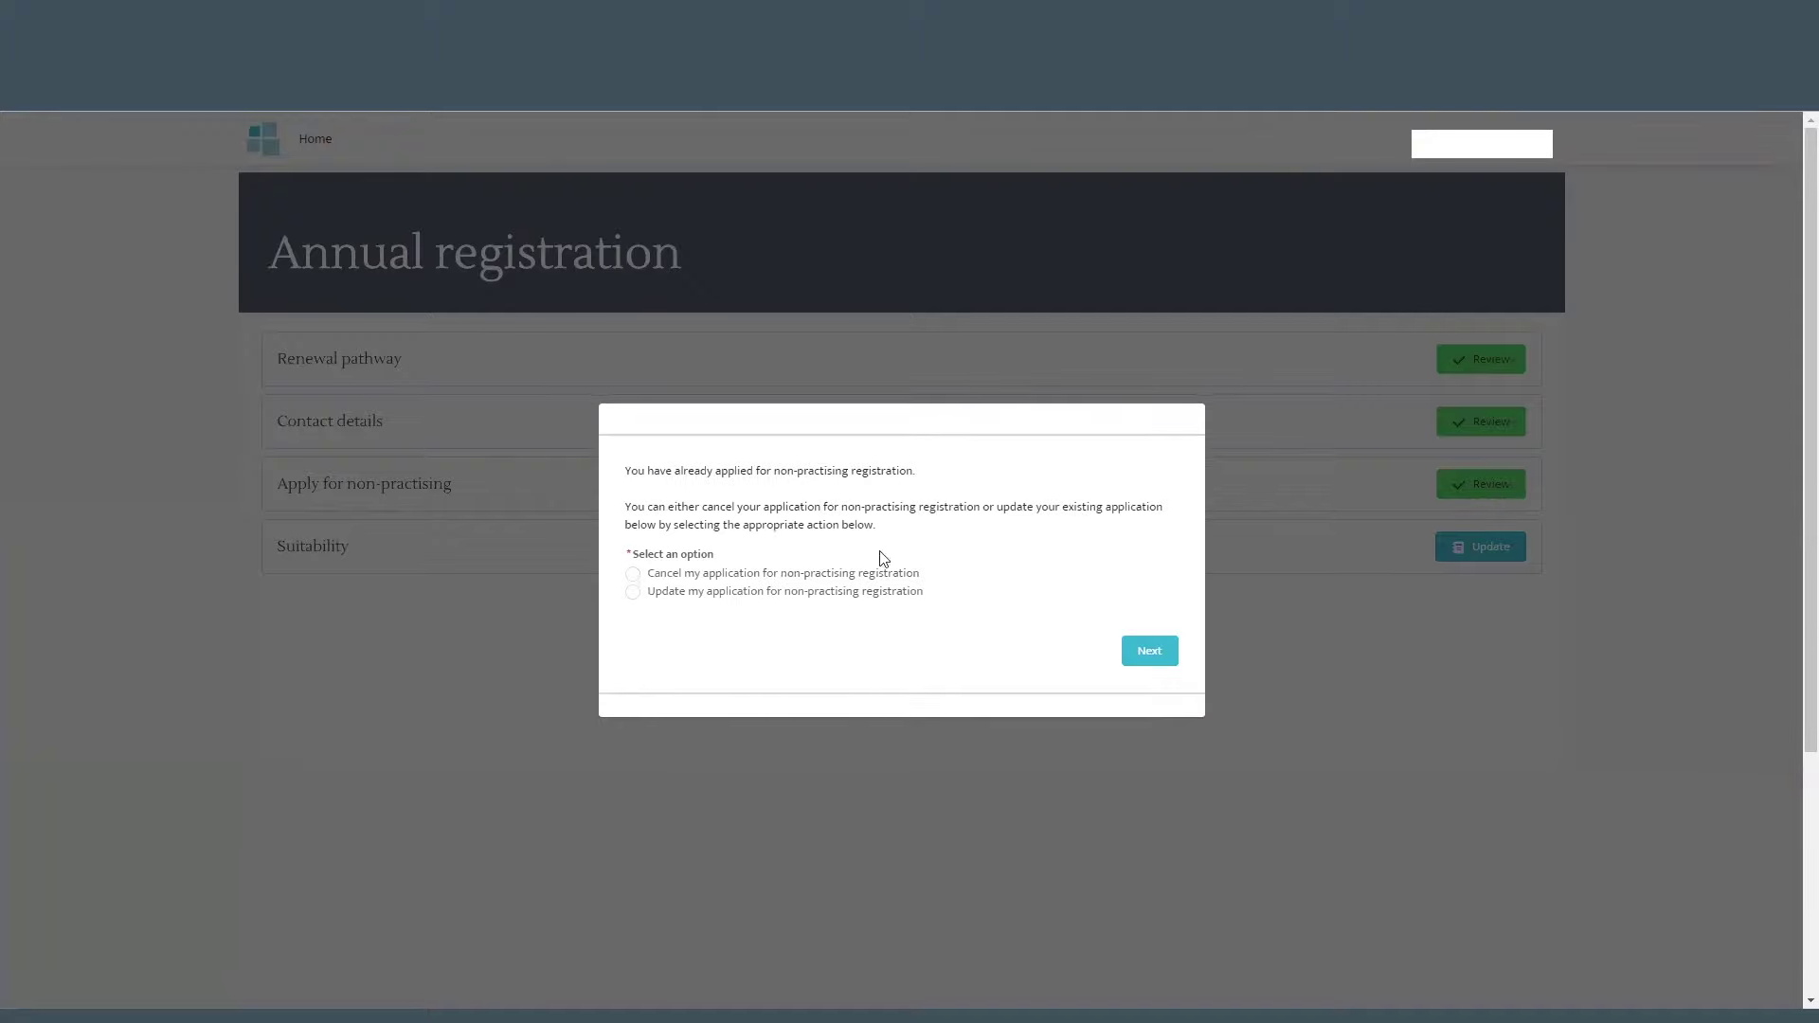
{"action": "left_click", "coordinate": [632, 574]}
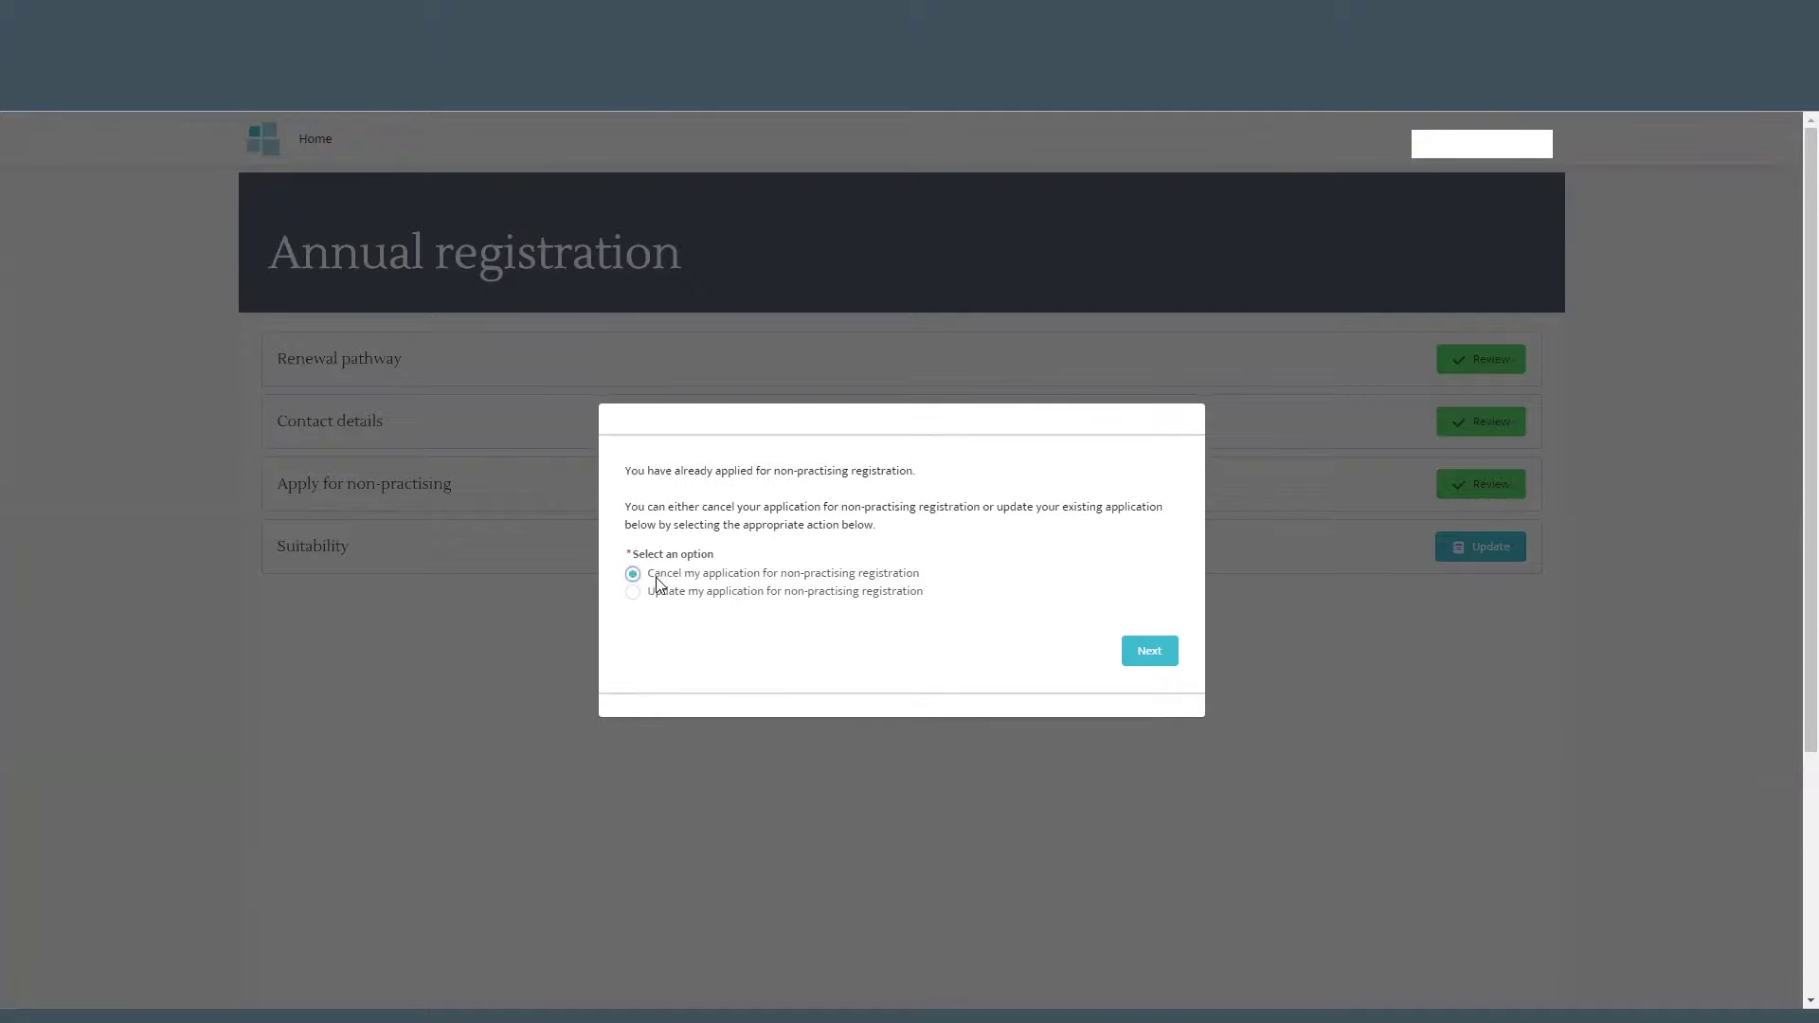
{"action": "left_click", "coordinate": [1156, 653]}
{"action": "left_click", "coordinate": [1156, 652]}
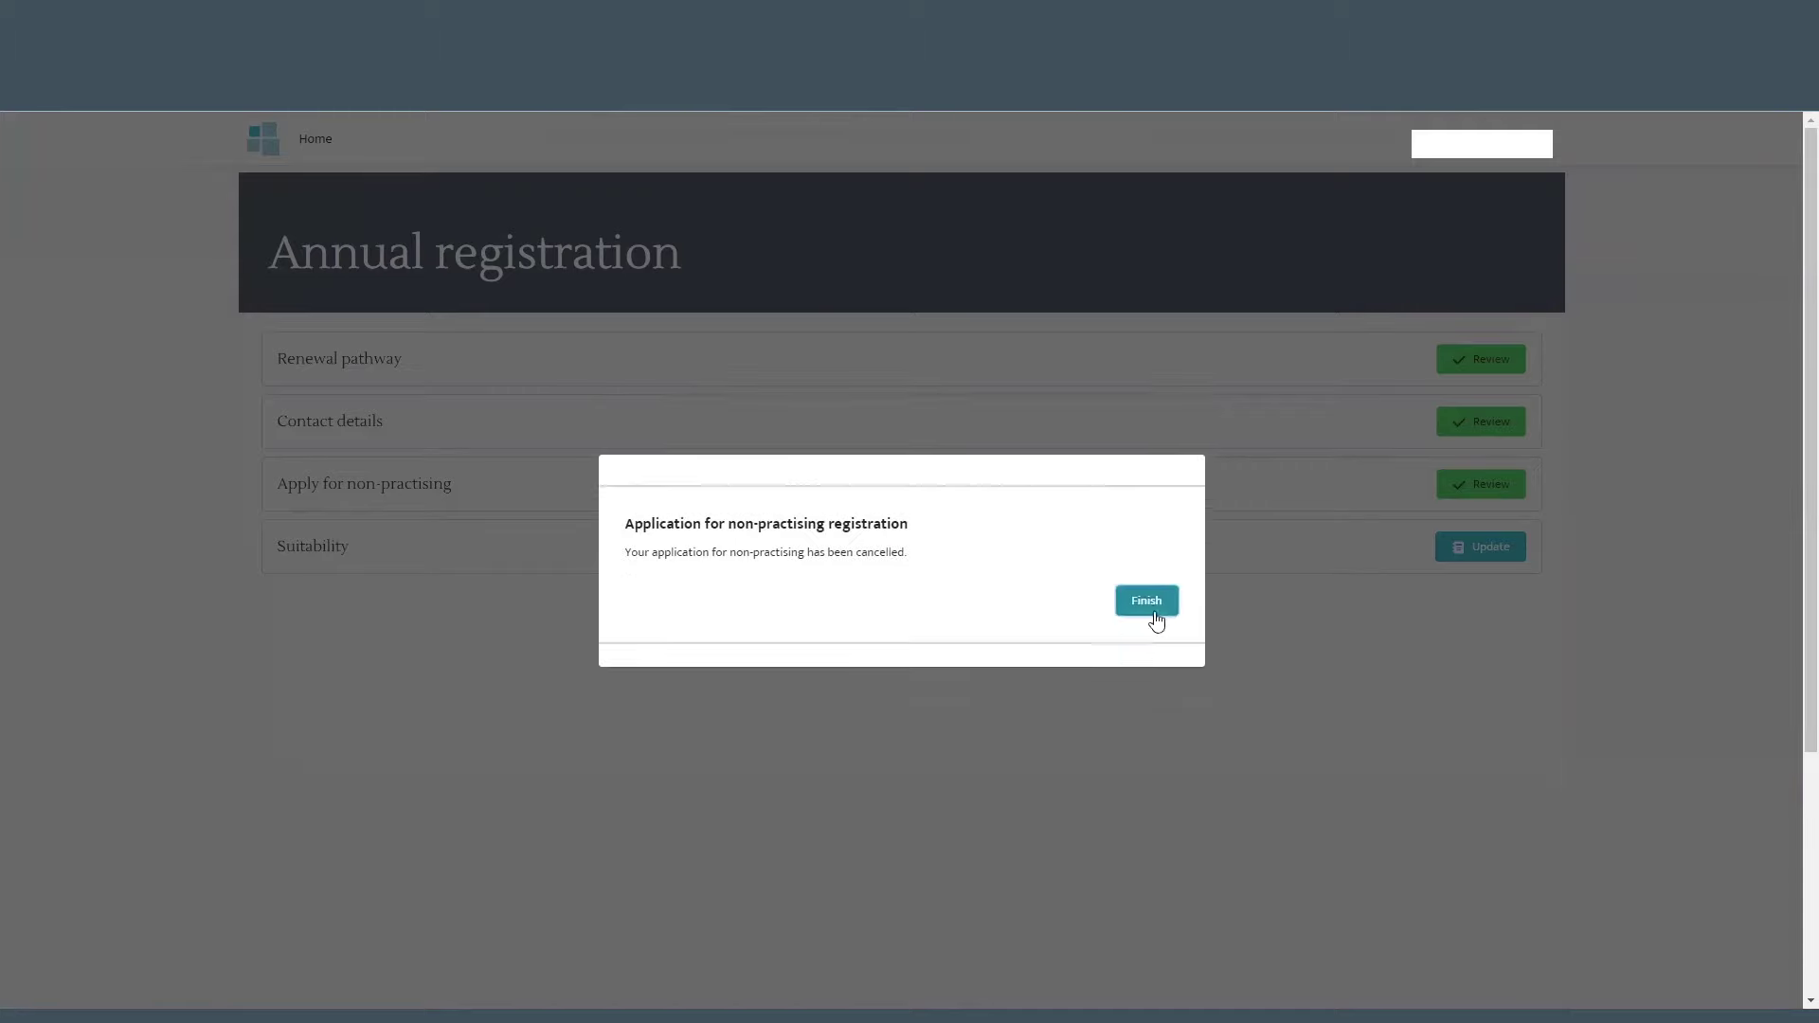
{"action": "left_click", "coordinate": [1150, 605]}
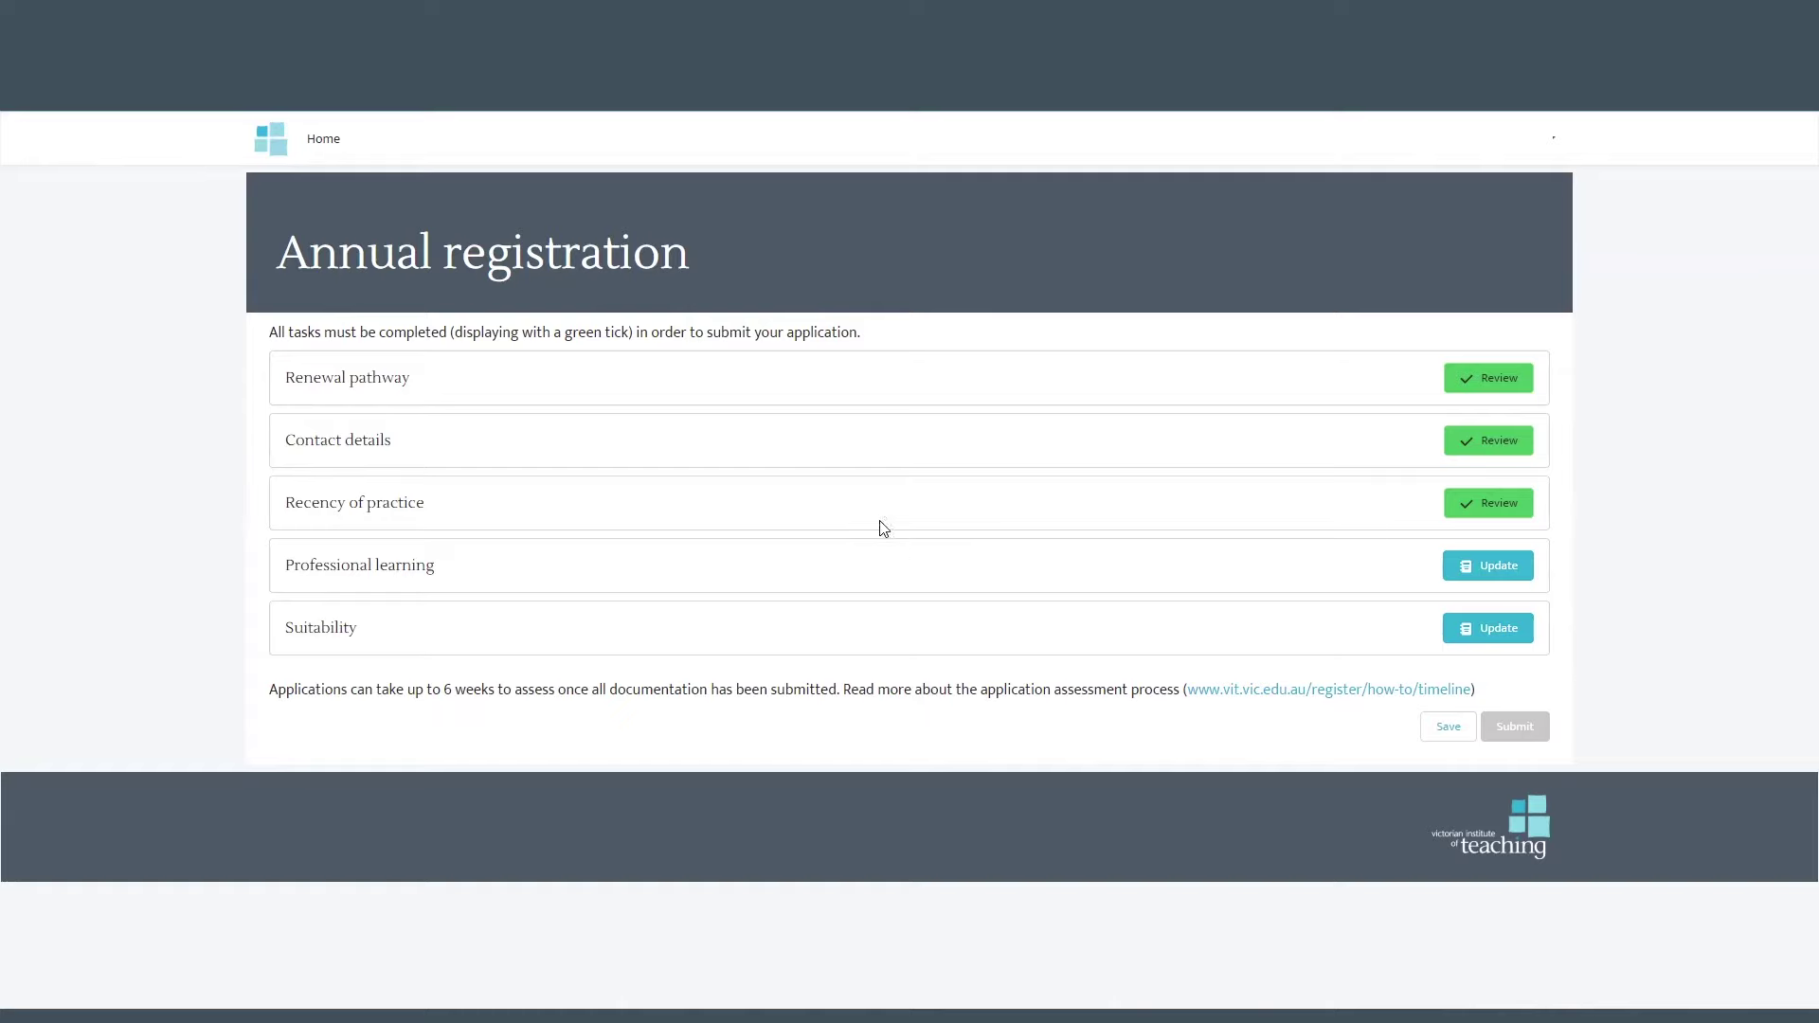
Step: In the Professional learning task, answer Yes to 20 hours, with learning area Behaviour management and type Professional reading including online reading
{"action": "left_click", "coordinate": [1507, 574]}
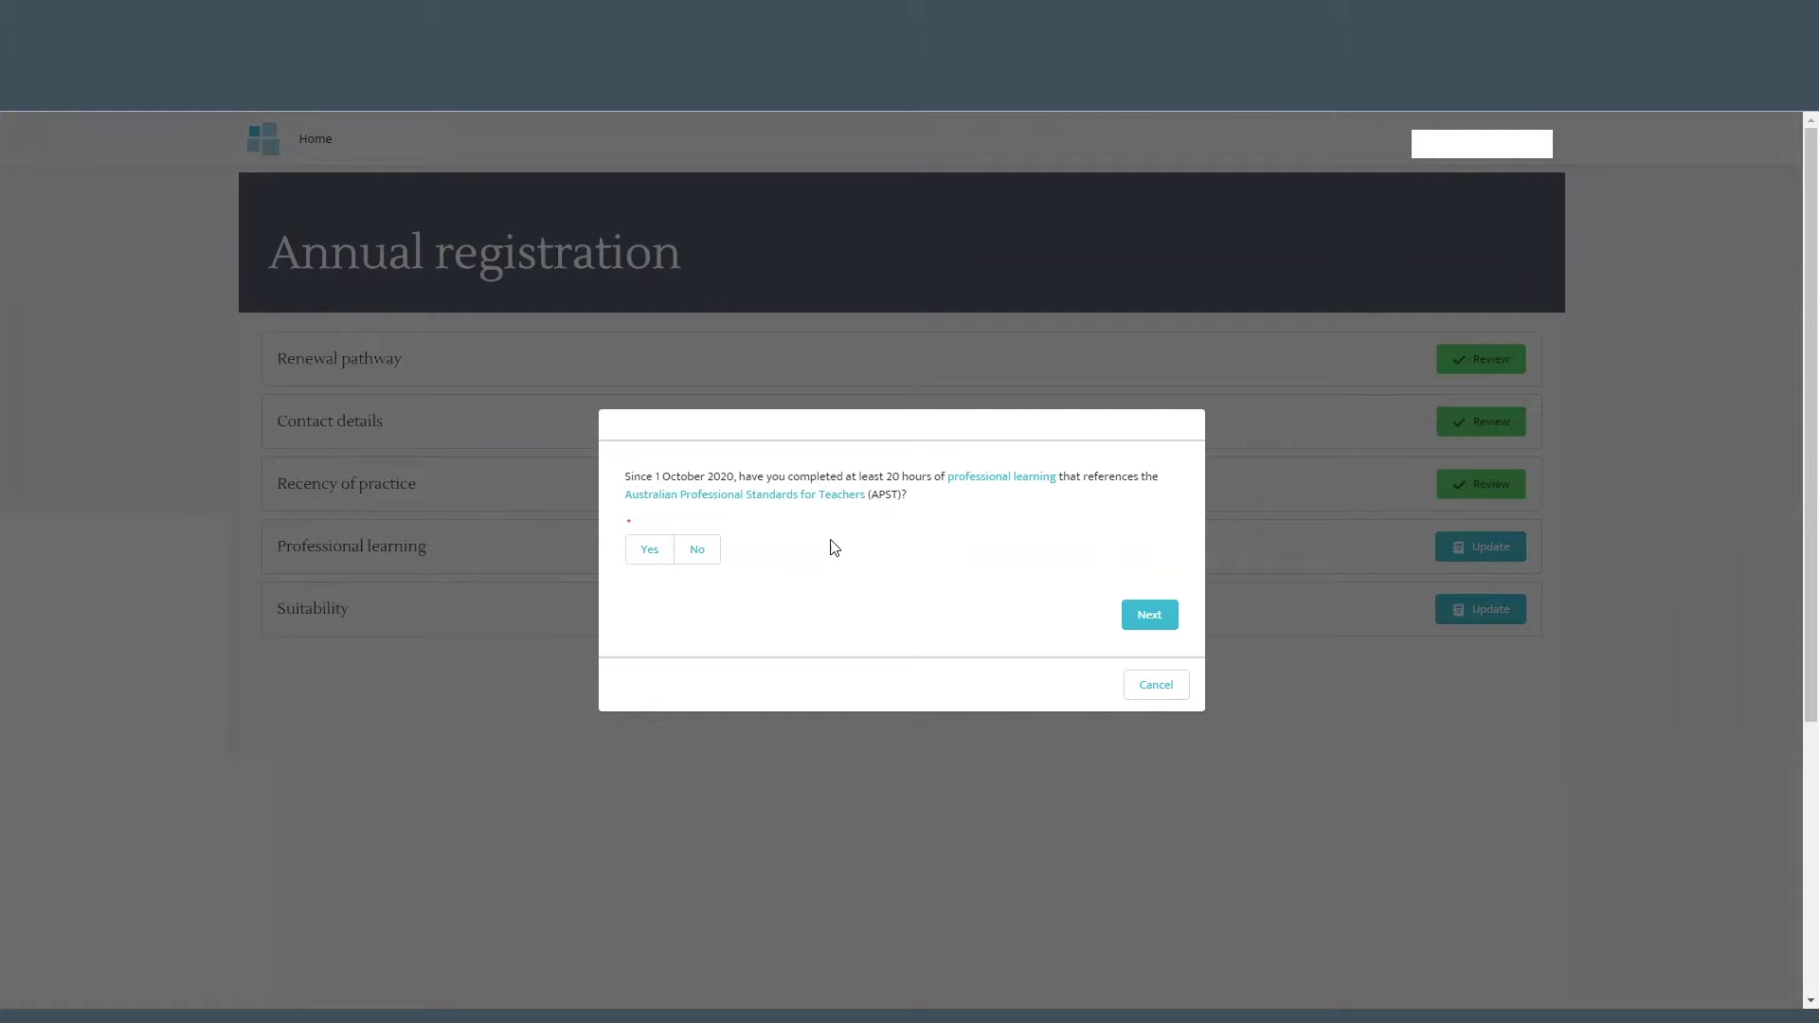
{"action": "left_click", "coordinate": [648, 561]}
{"action": "left_click", "coordinate": [1145, 644]}
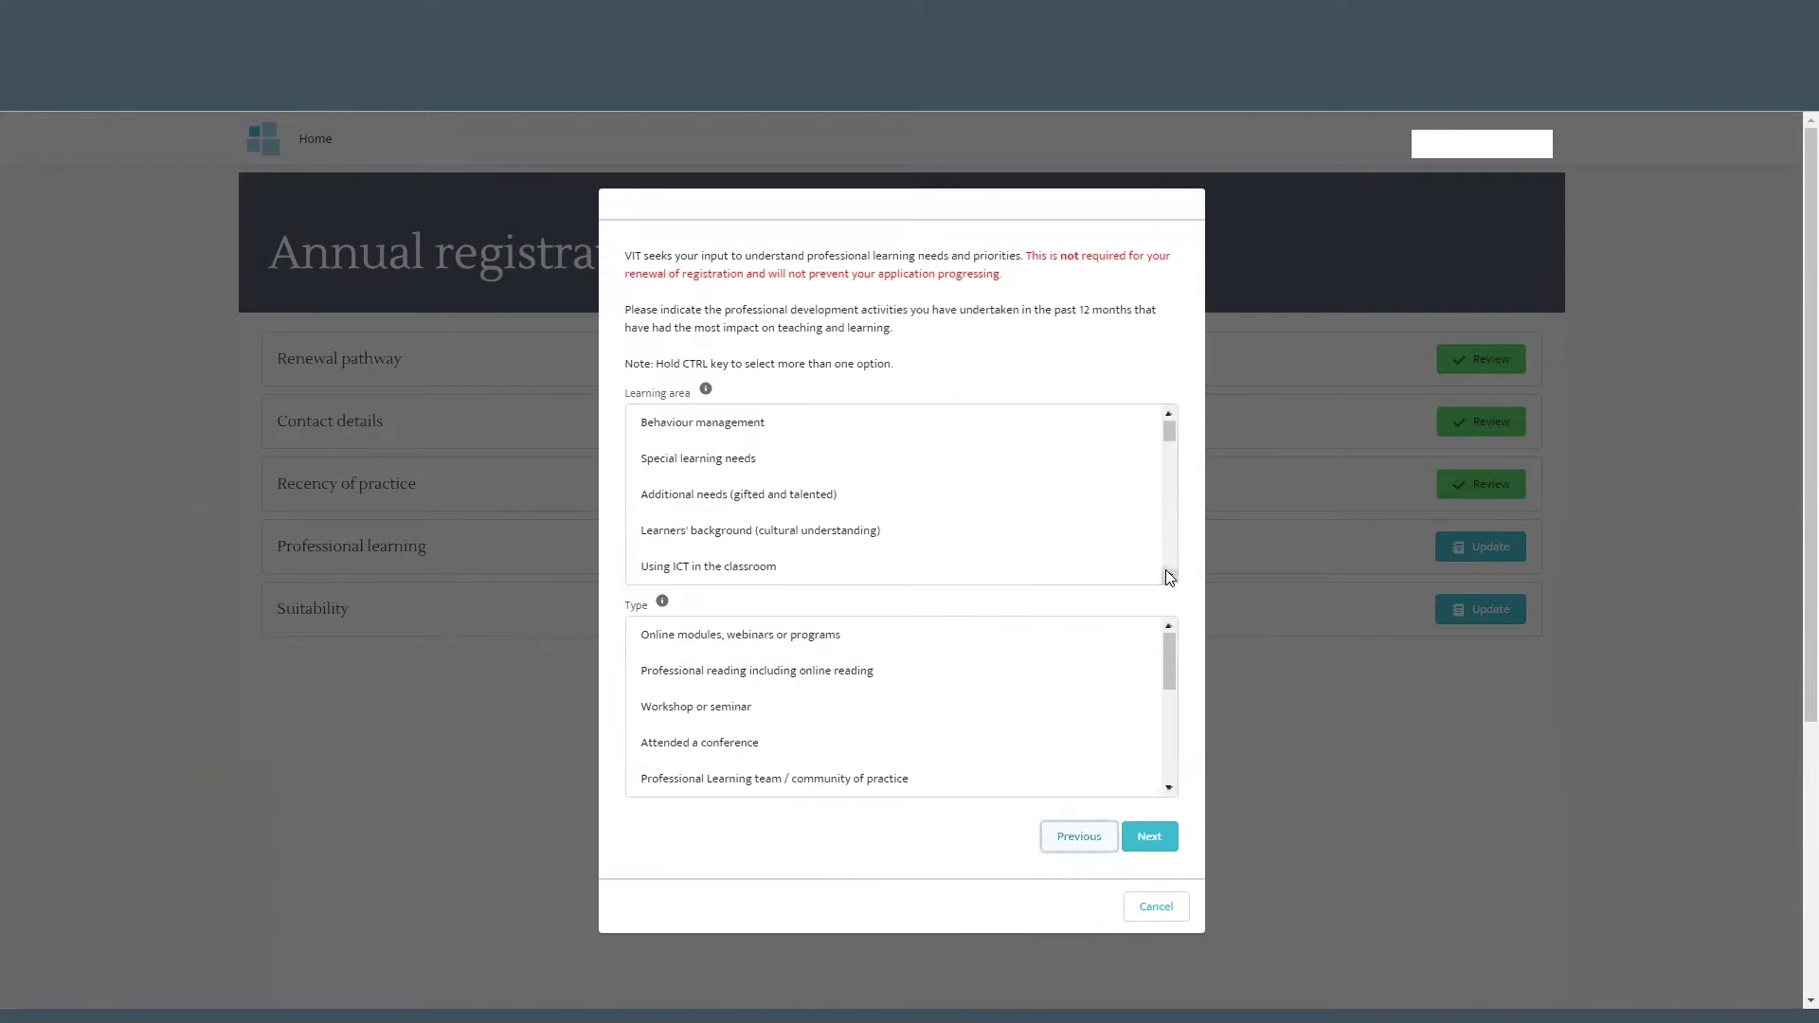
{"action": "left_click", "coordinate": [699, 428]}
{"action": "left_click", "coordinate": [666, 674]}
{"action": "left_click", "coordinate": [1149, 836]}
Step: Enter 8 for both follow-up questions and report the practice change "used the learning when planning for lessons / learning opportunities"
{"action": "left_click", "coordinate": [727, 499]}
{"action": "type", "text": "8"}
{"action": "left_click", "coordinate": [711, 581]}
{"action": "type", "text": "8"}
{"action": "left_click", "coordinate": [1149, 635]}
{"action": "left_click", "coordinate": [994, 552]}
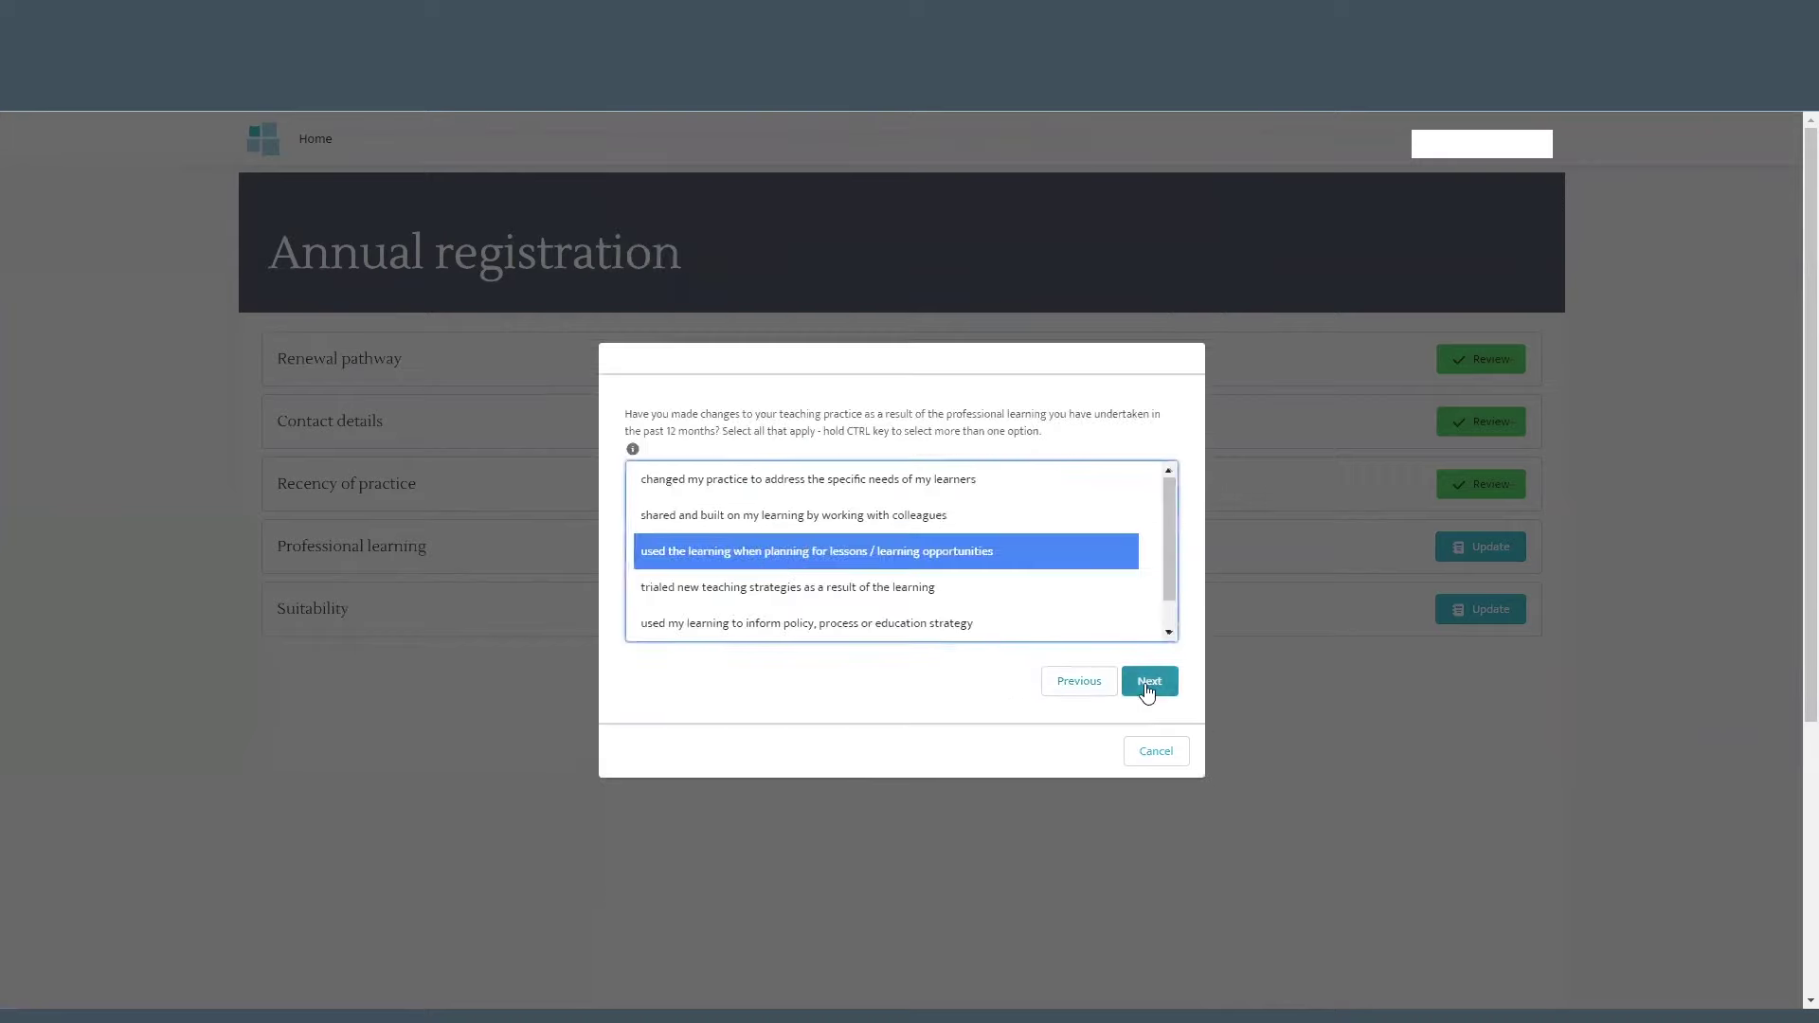
{"action": "left_click", "coordinate": [1144, 682]}
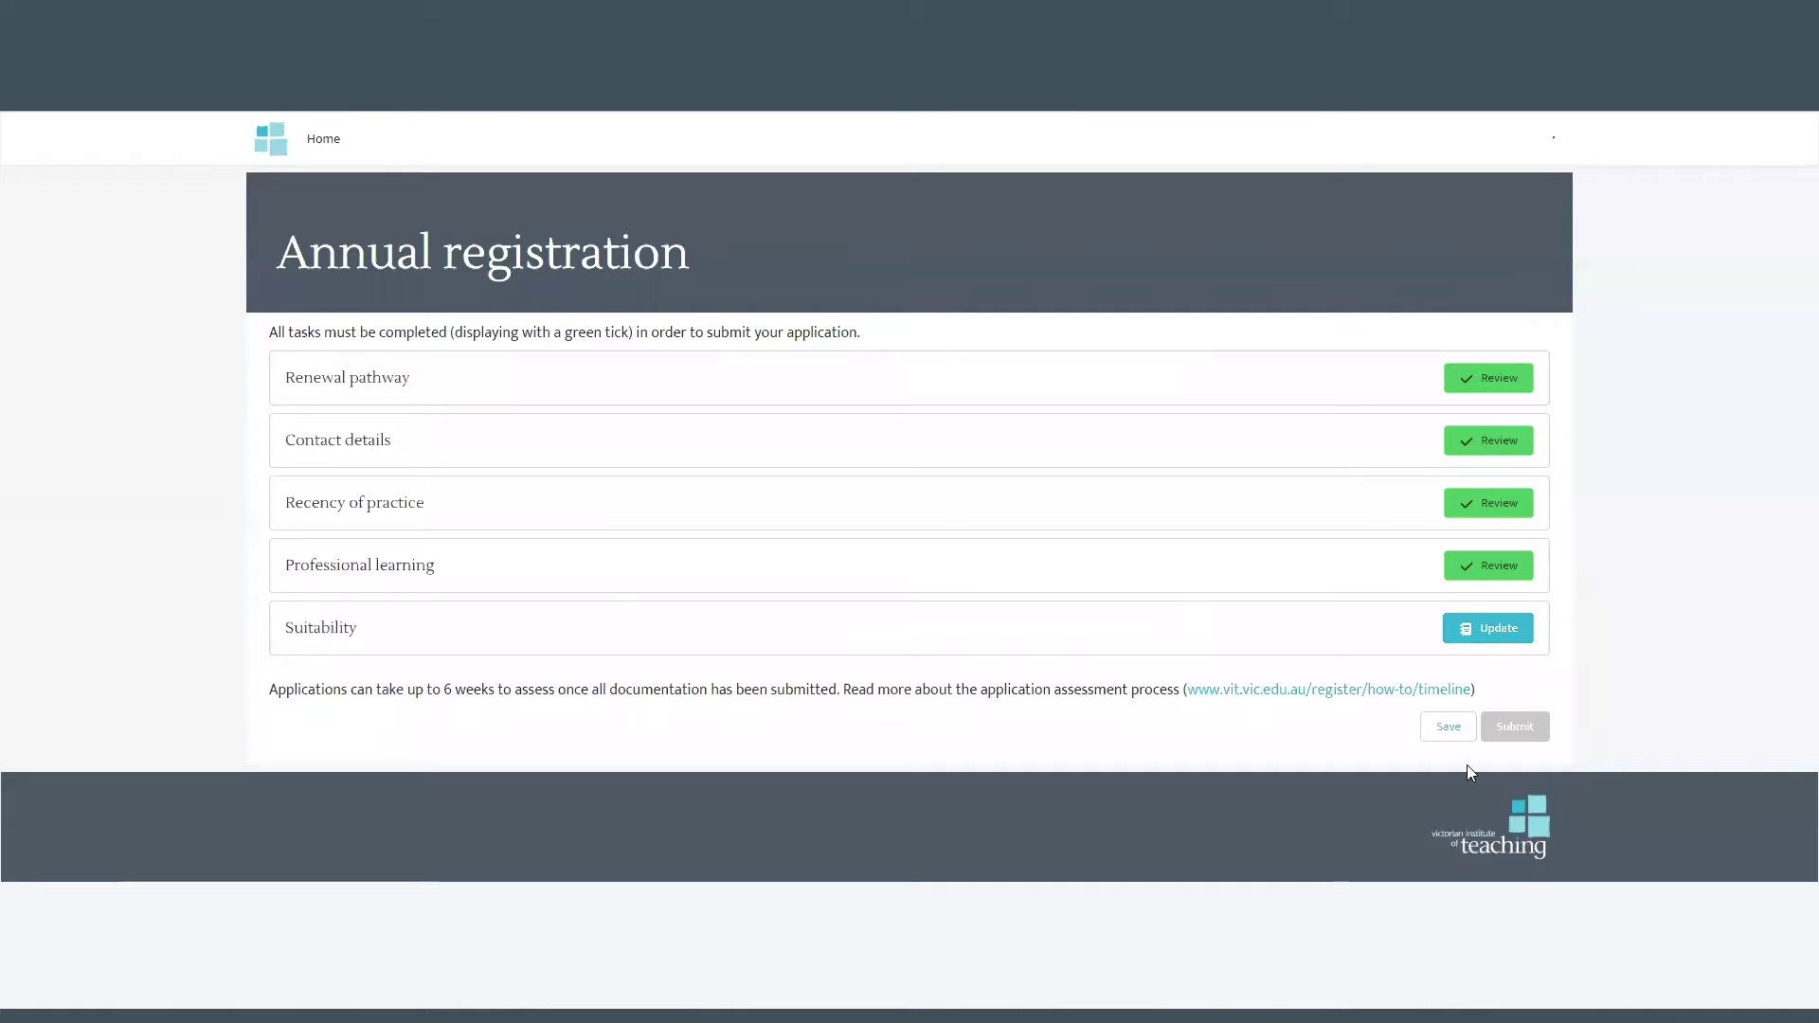
Step: Reopen the Professional learning task and go through the COVID-19 impact question, answering first Yes and after that No
{"action": "left_click", "coordinate": [1497, 569]}
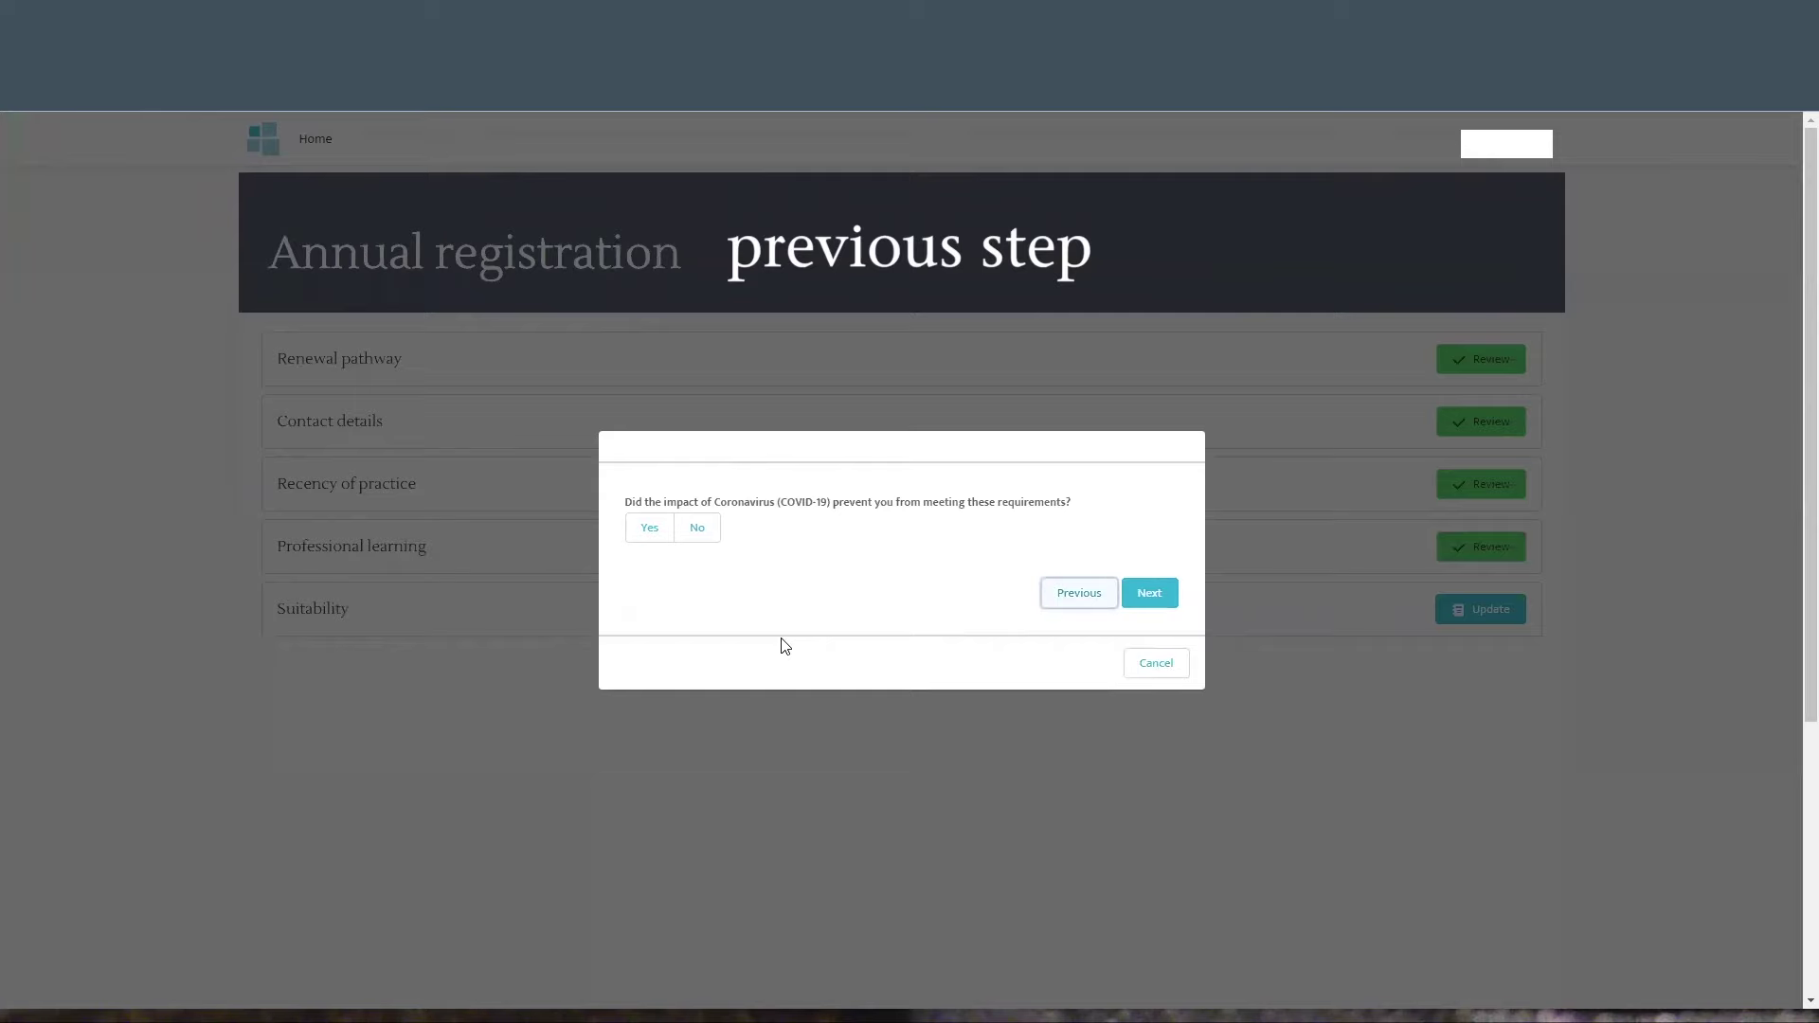
{"action": "left_click", "coordinate": [651, 531]}
{"action": "left_click", "coordinate": [1152, 593]}
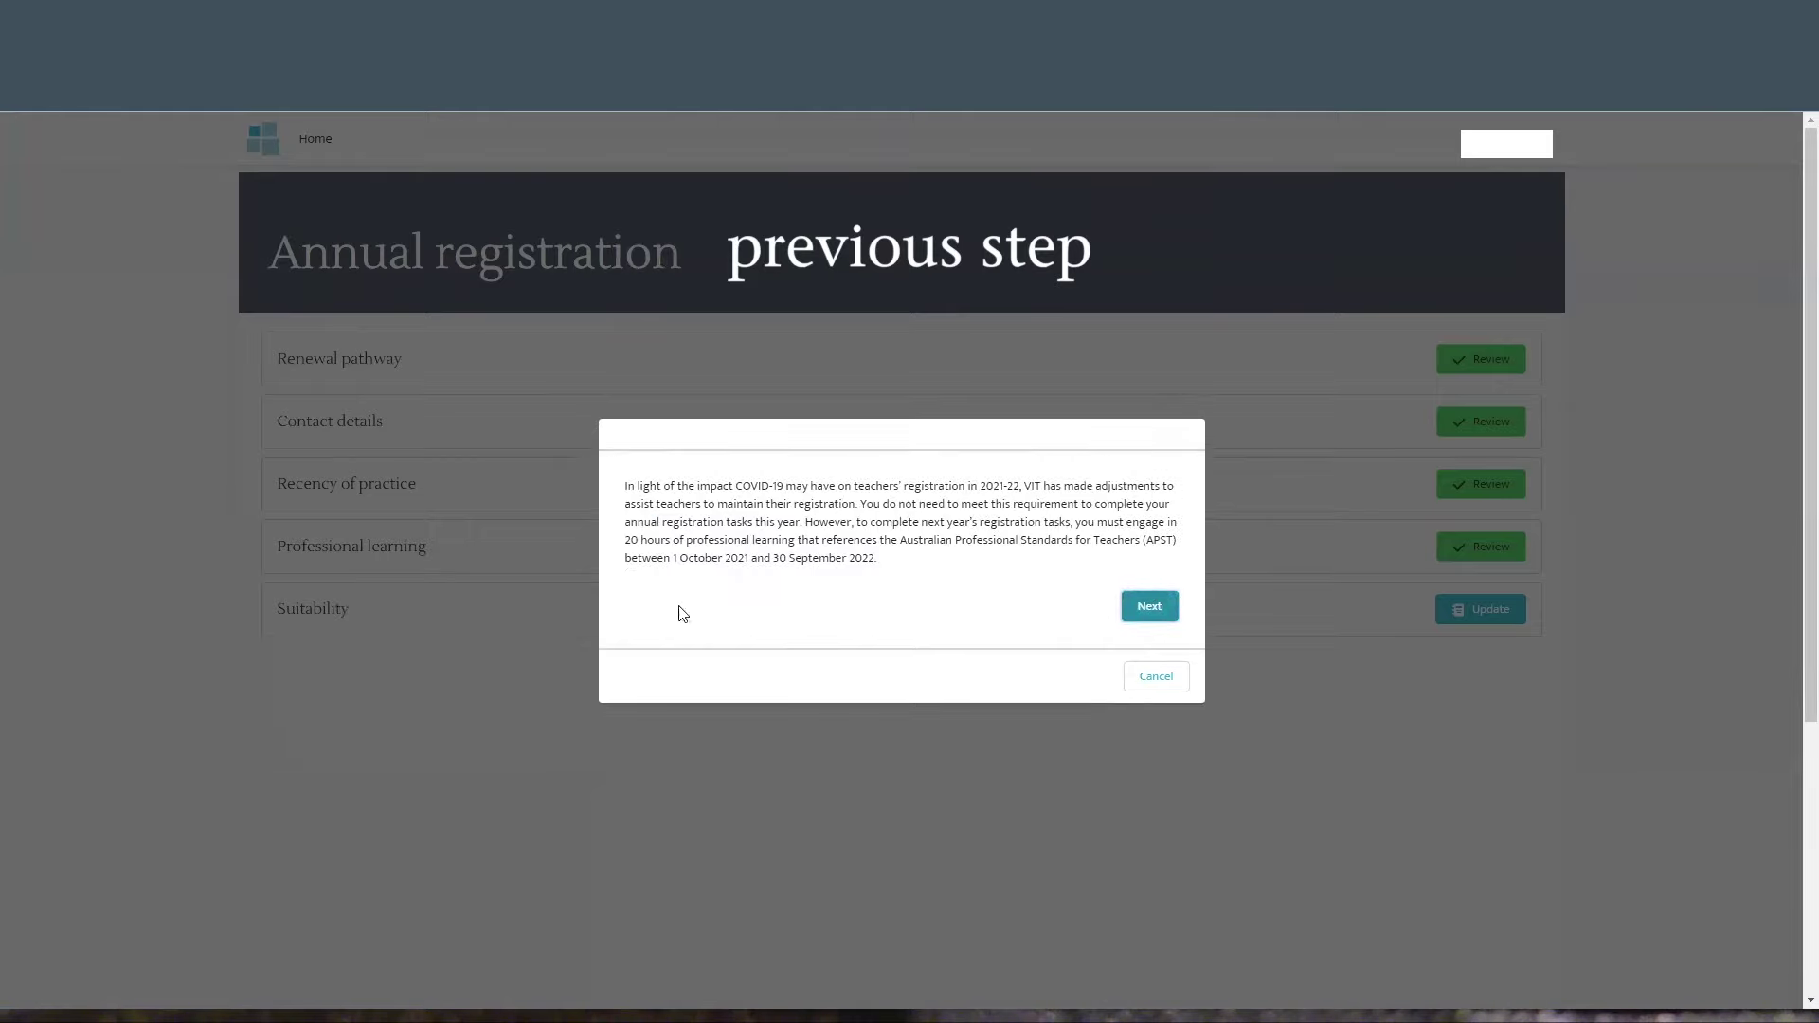
{"action": "left_click", "coordinate": [1163, 612]}
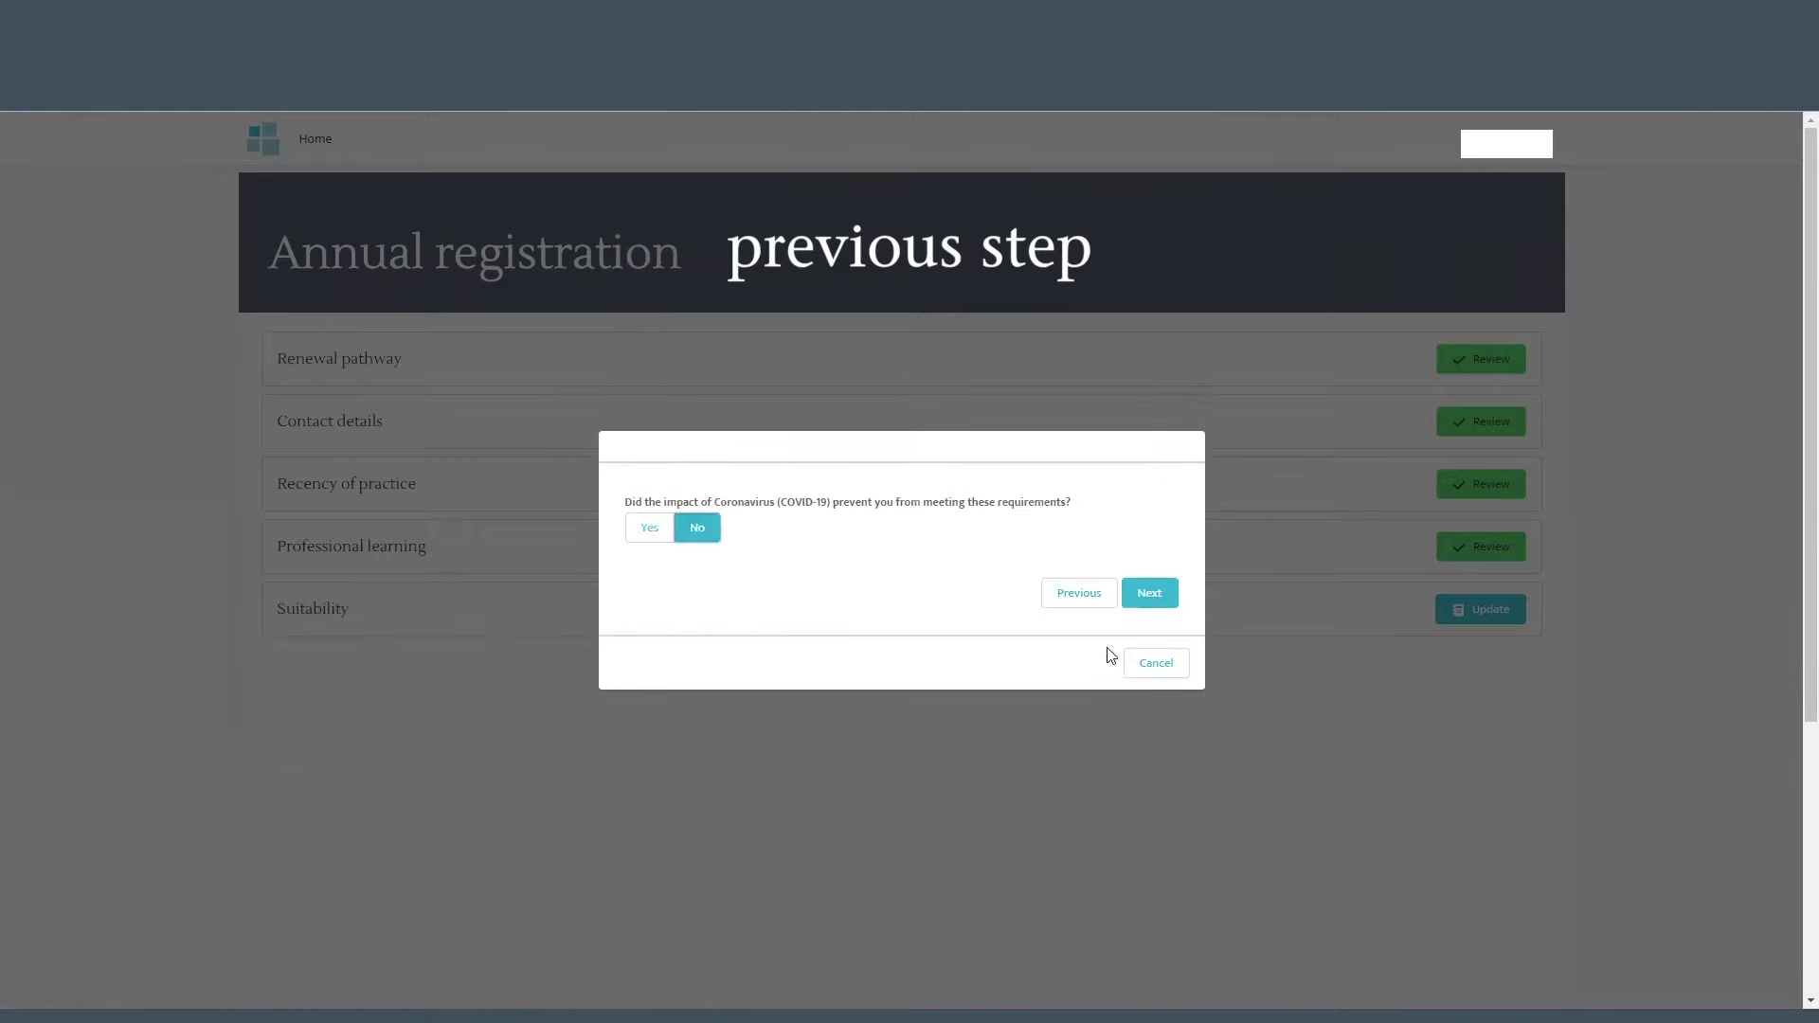
{"action": "left_click", "coordinate": [1156, 593]}
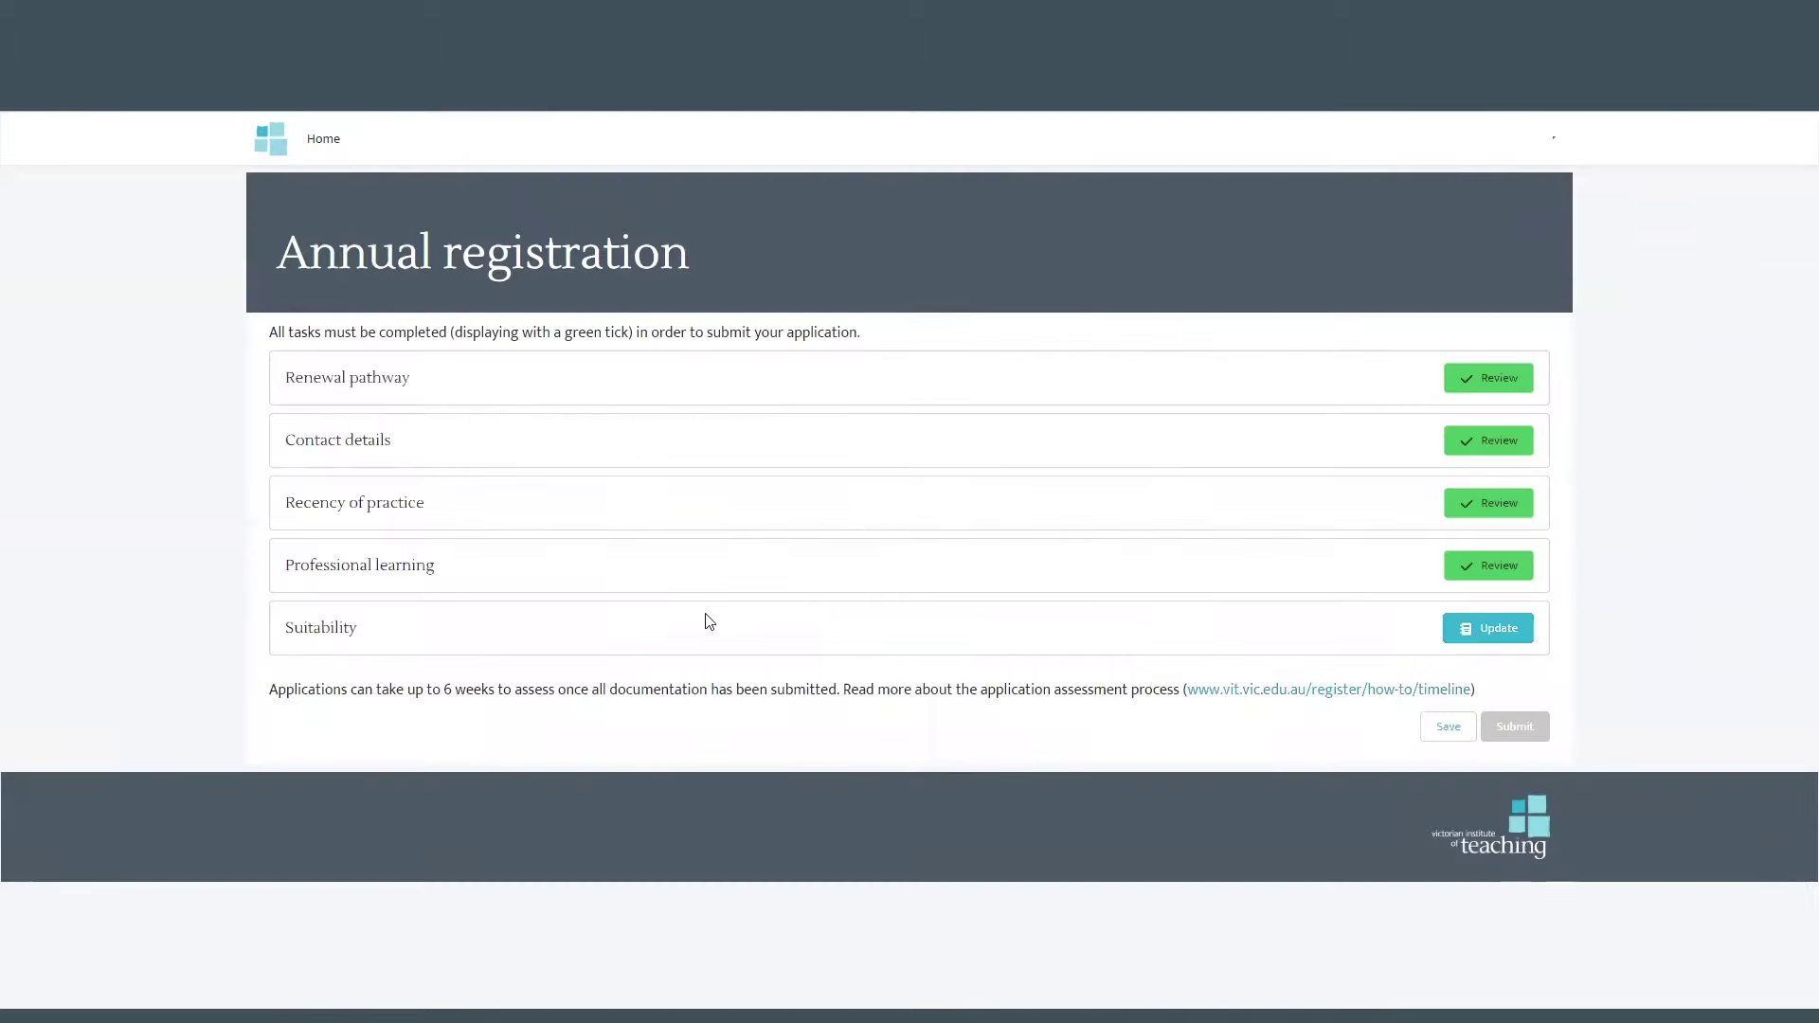
Step: Open the Suitability task and answer Yes to question 1 on other teacher registration, No to 1A, Yes to 1B and No to 1C
{"action": "left_click", "coordinate": [1502, 632]}
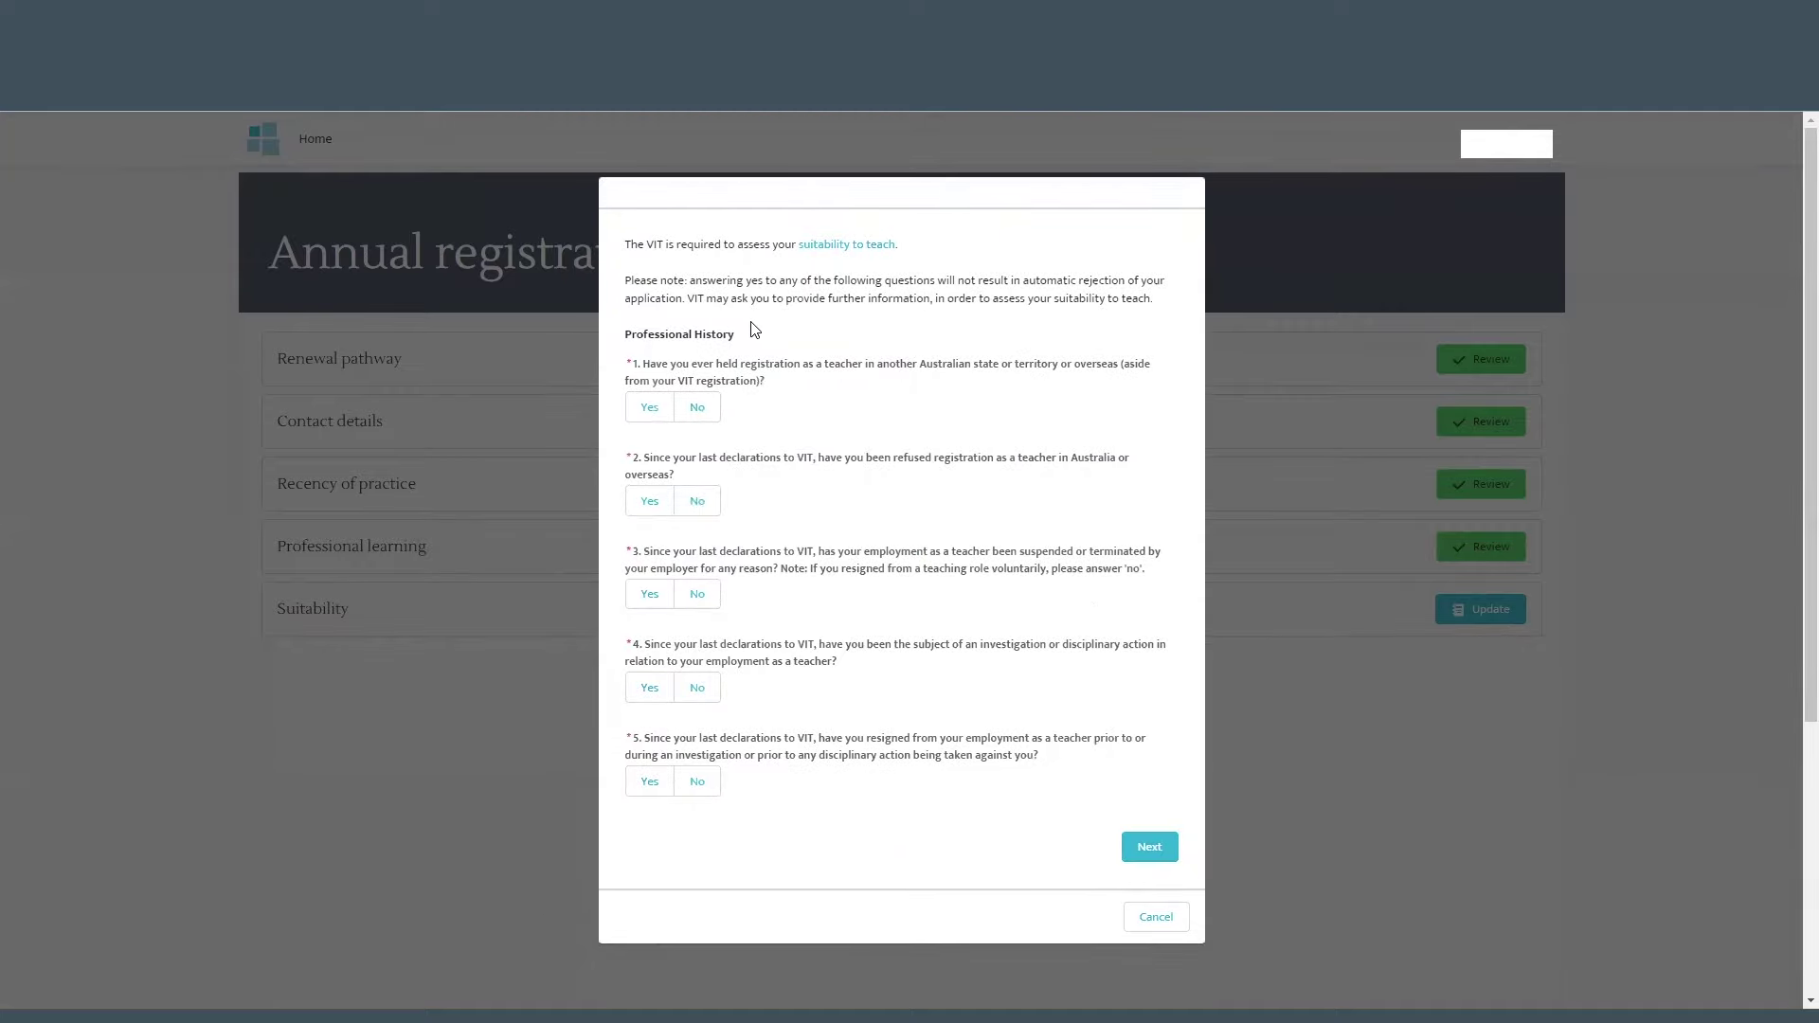
{"action": "left_click", "coordinate": [650, 414]}
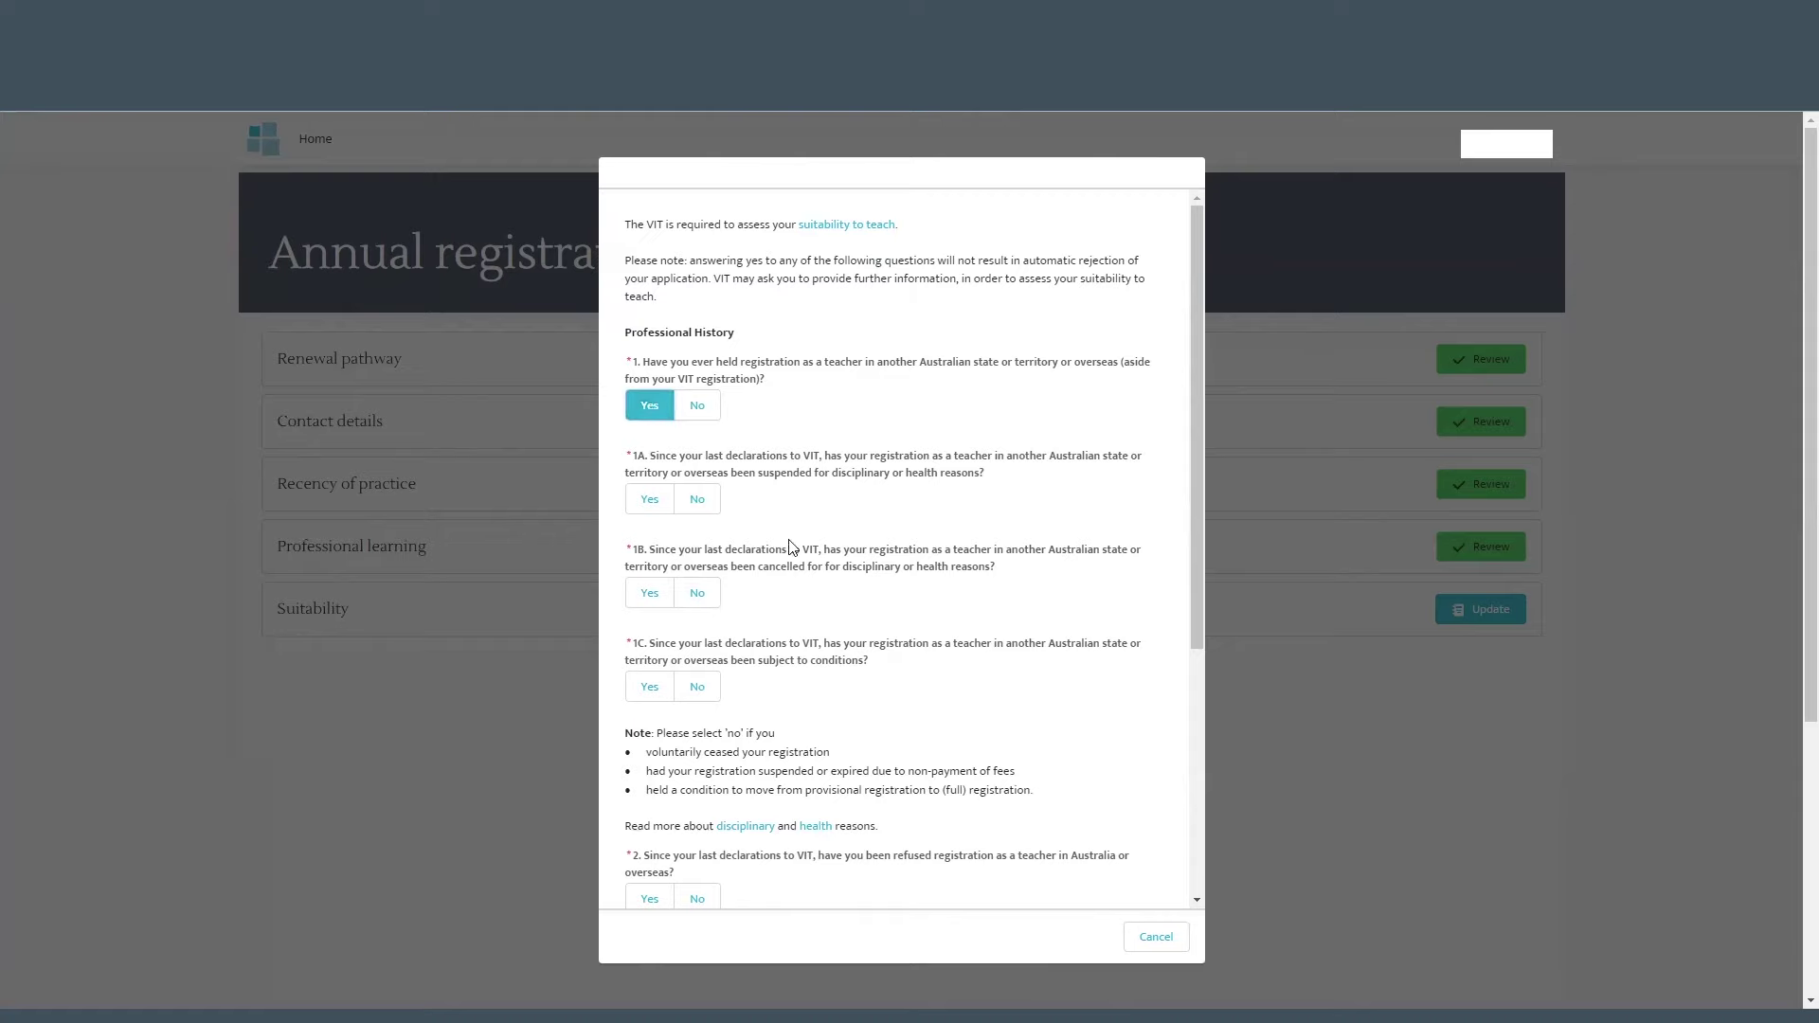
{"action": "left_click", "coordinate": [701, 502]}
{"action": "left_click", "coordinate": [652, 597]}
{"action": "left_click", "coordinate": [705, 692]}
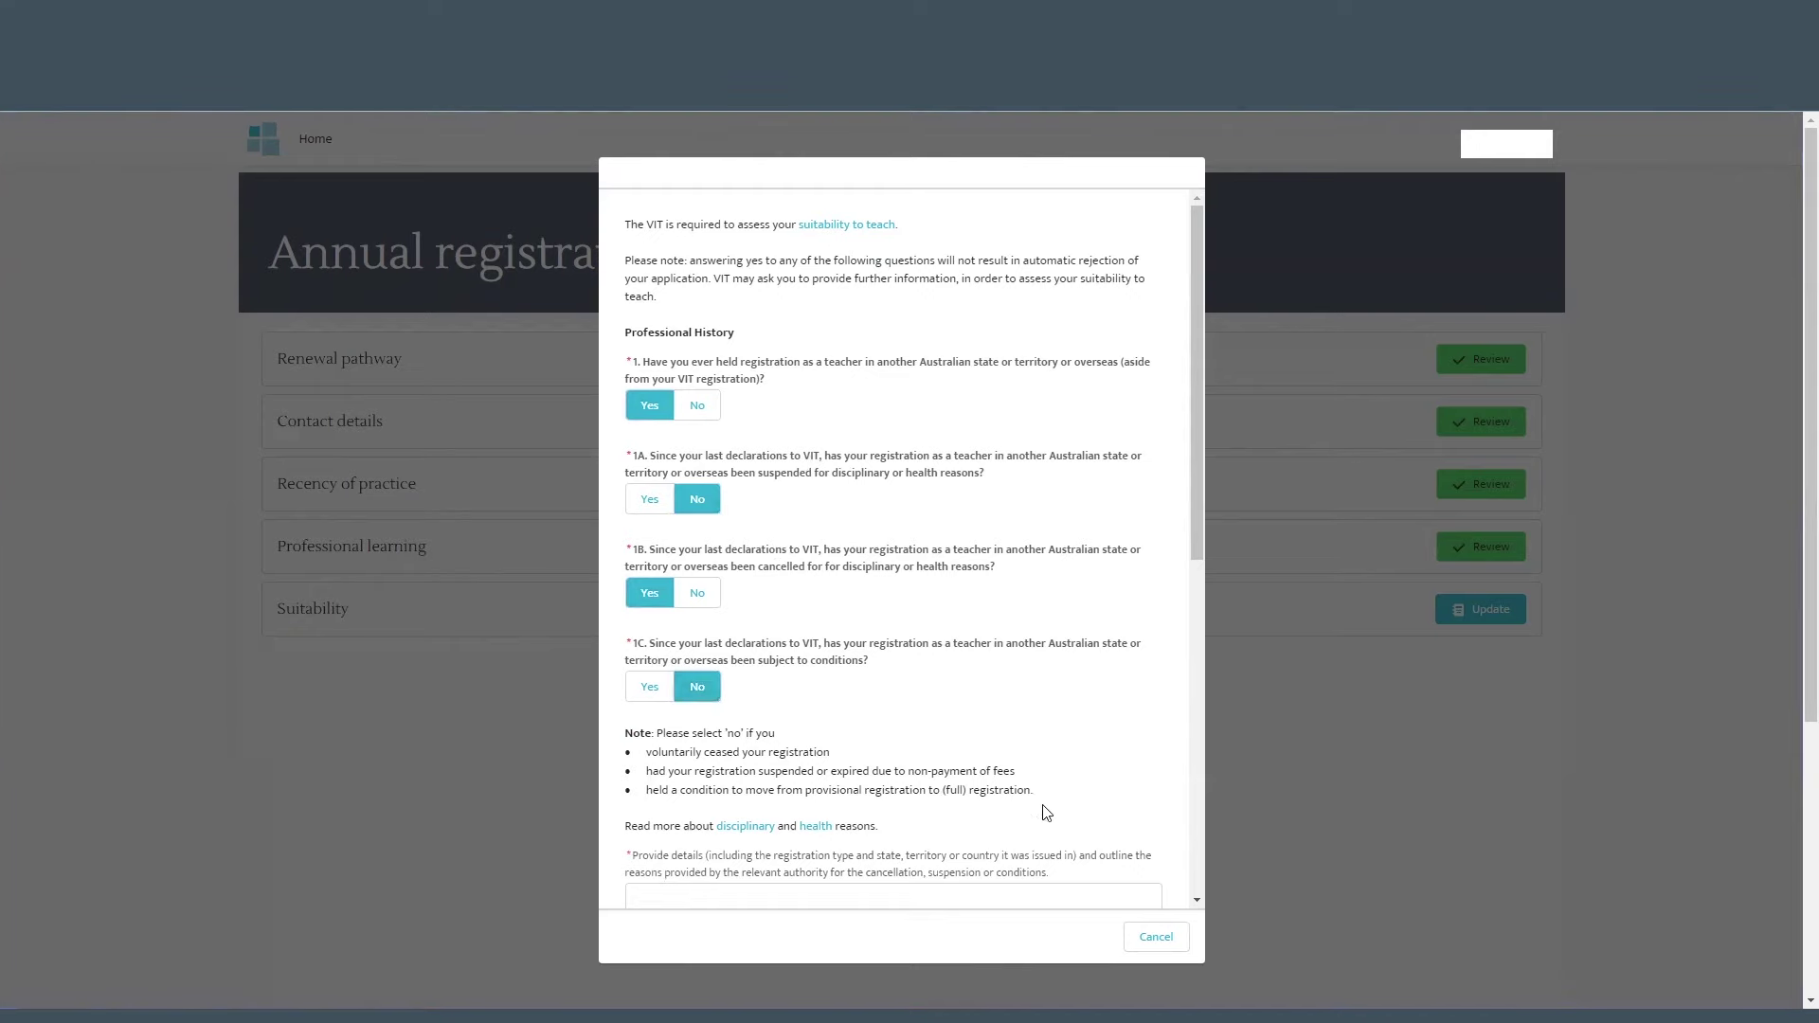
{"action": "scroll", "coordinate": [1035, 784], "scroll_direction": "down", "scroll_amount": 2}
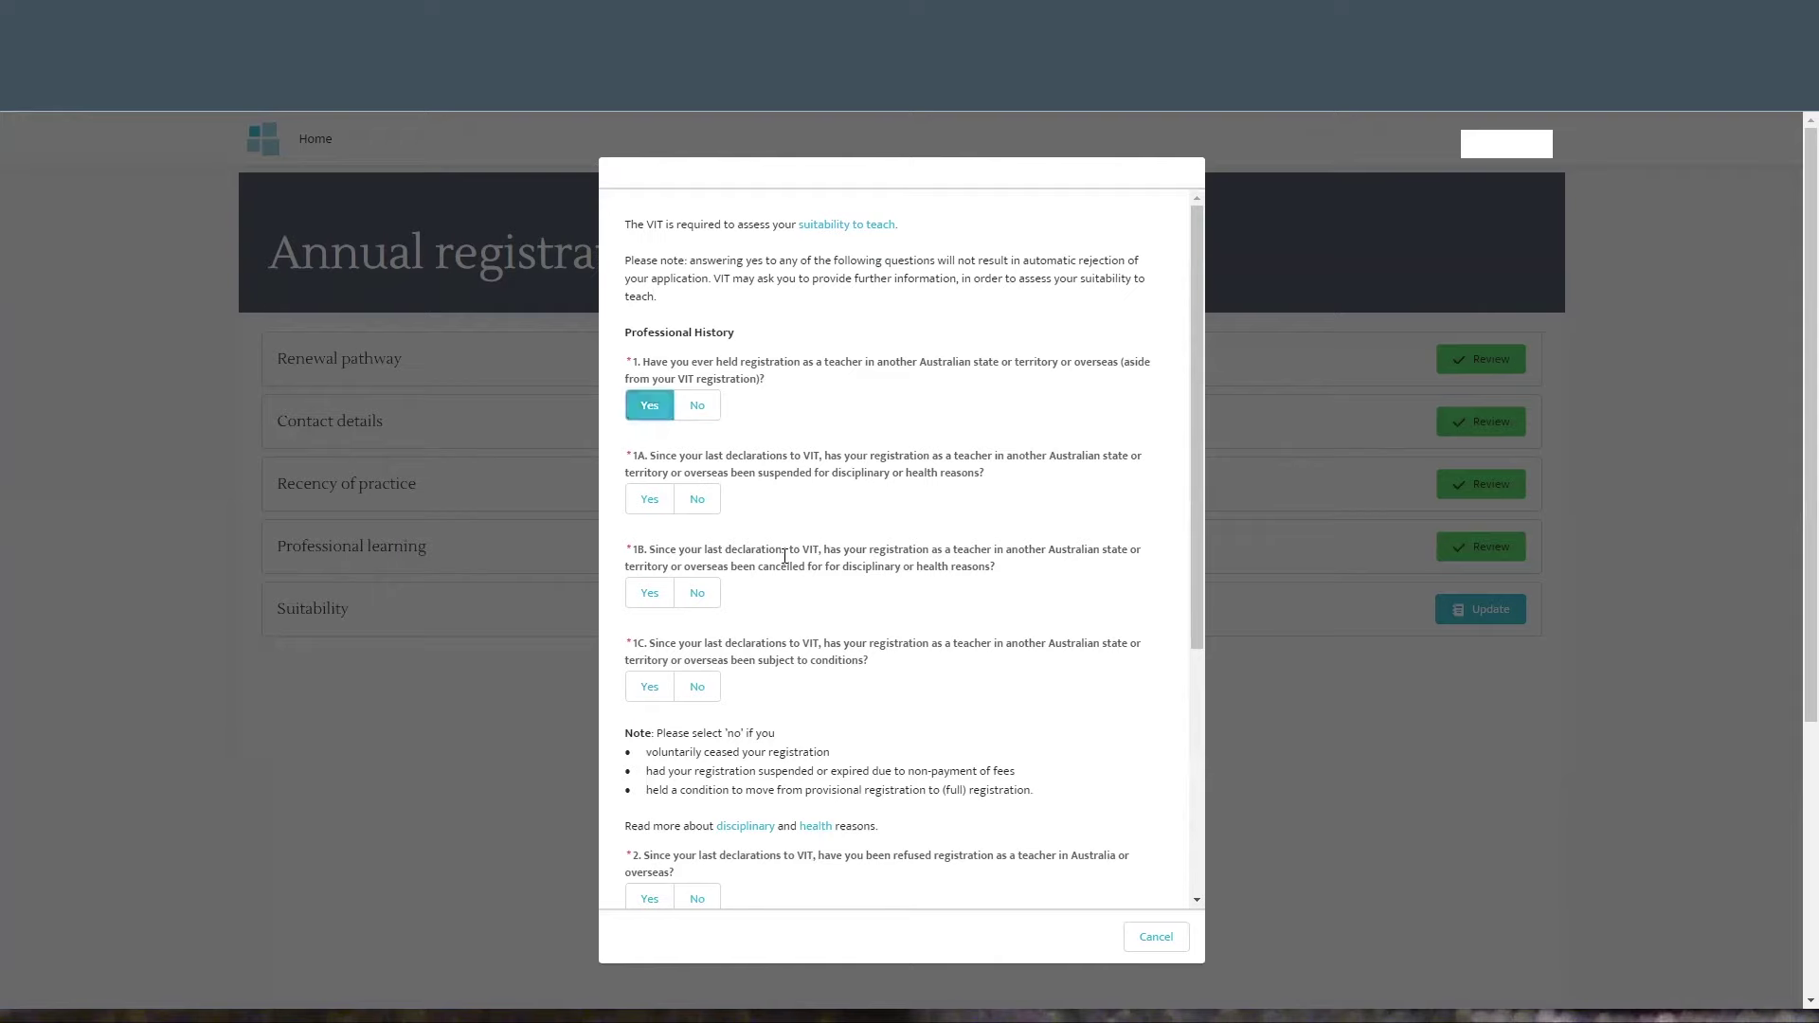
Step: Answer follow-up questions 1A to 1C again as No, Yes and No, and review the additional details field
{"action": "left_click", "coordinate": [695, 500]}
{"action": "left_click", "coordinate": [649, 593]}
{"action": "left_click", "coordinate": [697, 687]}
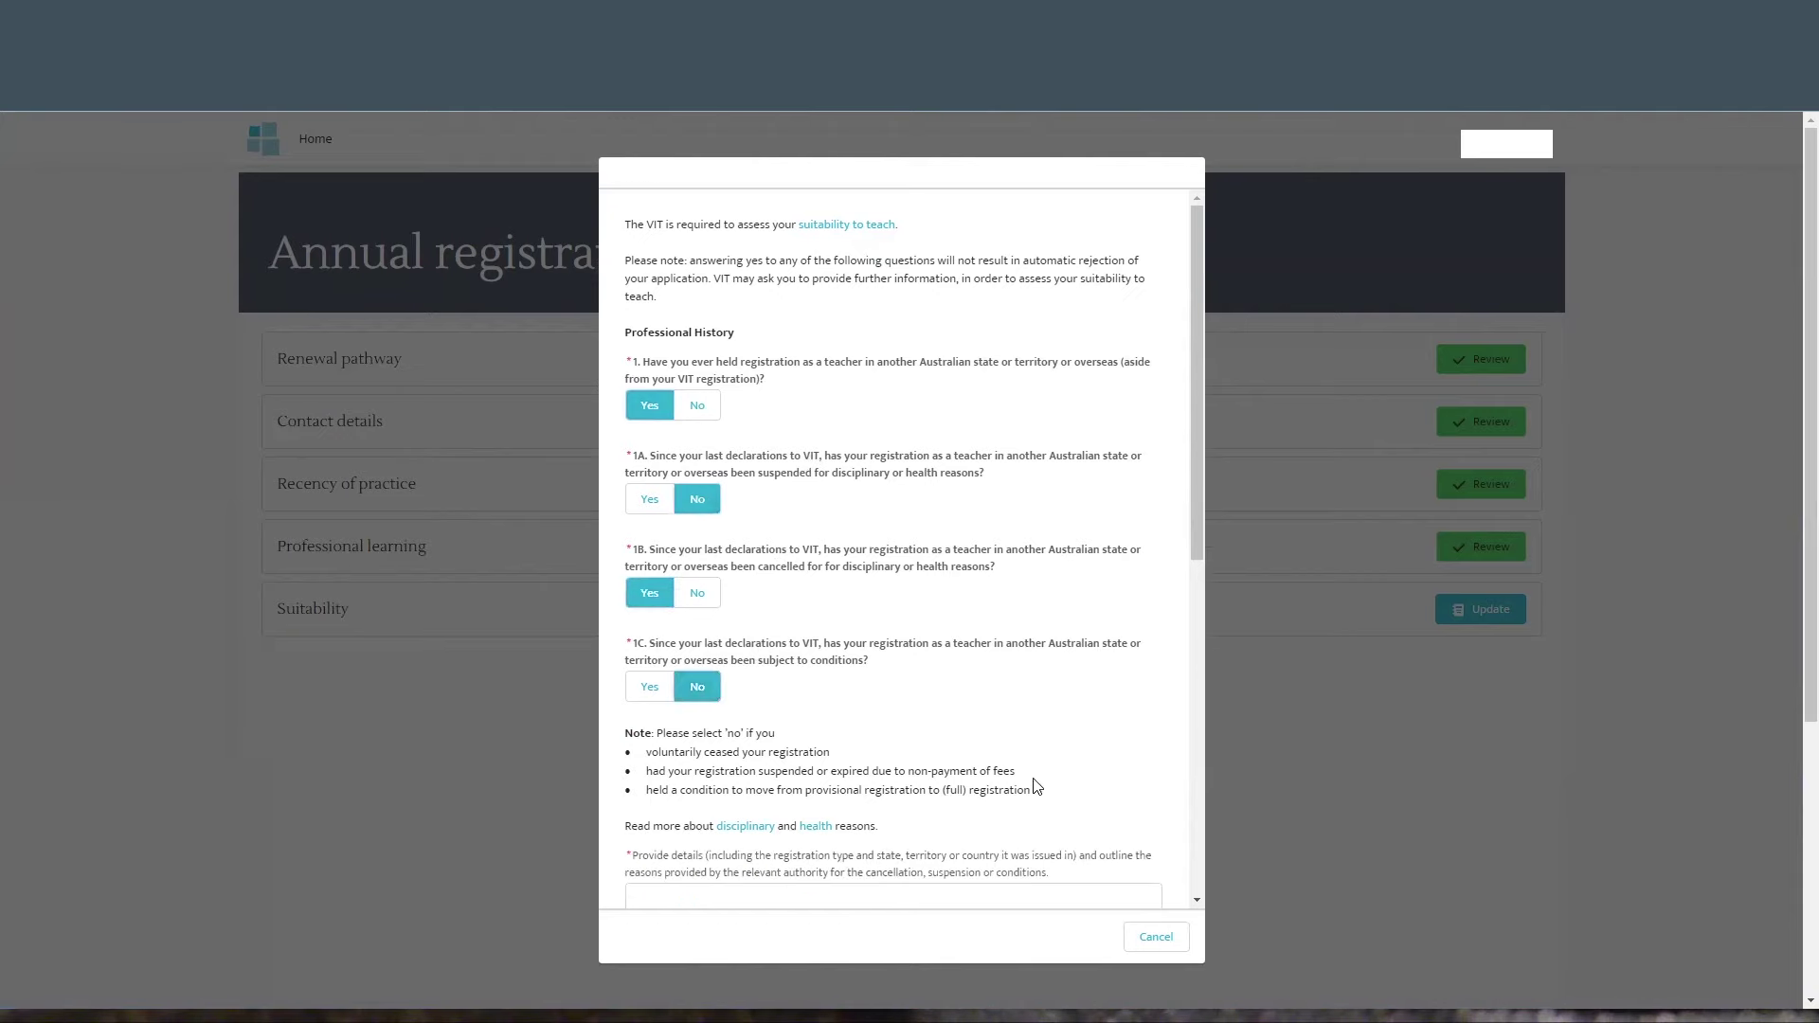
{"action": "scroll", "coordinate": [1036, 783], "scroll_direction": "down", "scroll_amount": 2}
{"action": "scroll", "coordinate": [1036, 783], "scroll_direction": "up", "scroll_amount": 2}
{"action": "scroll", "coordinate": [1037, 784], "scroll_direction": "down", "scroll_amount": 2}
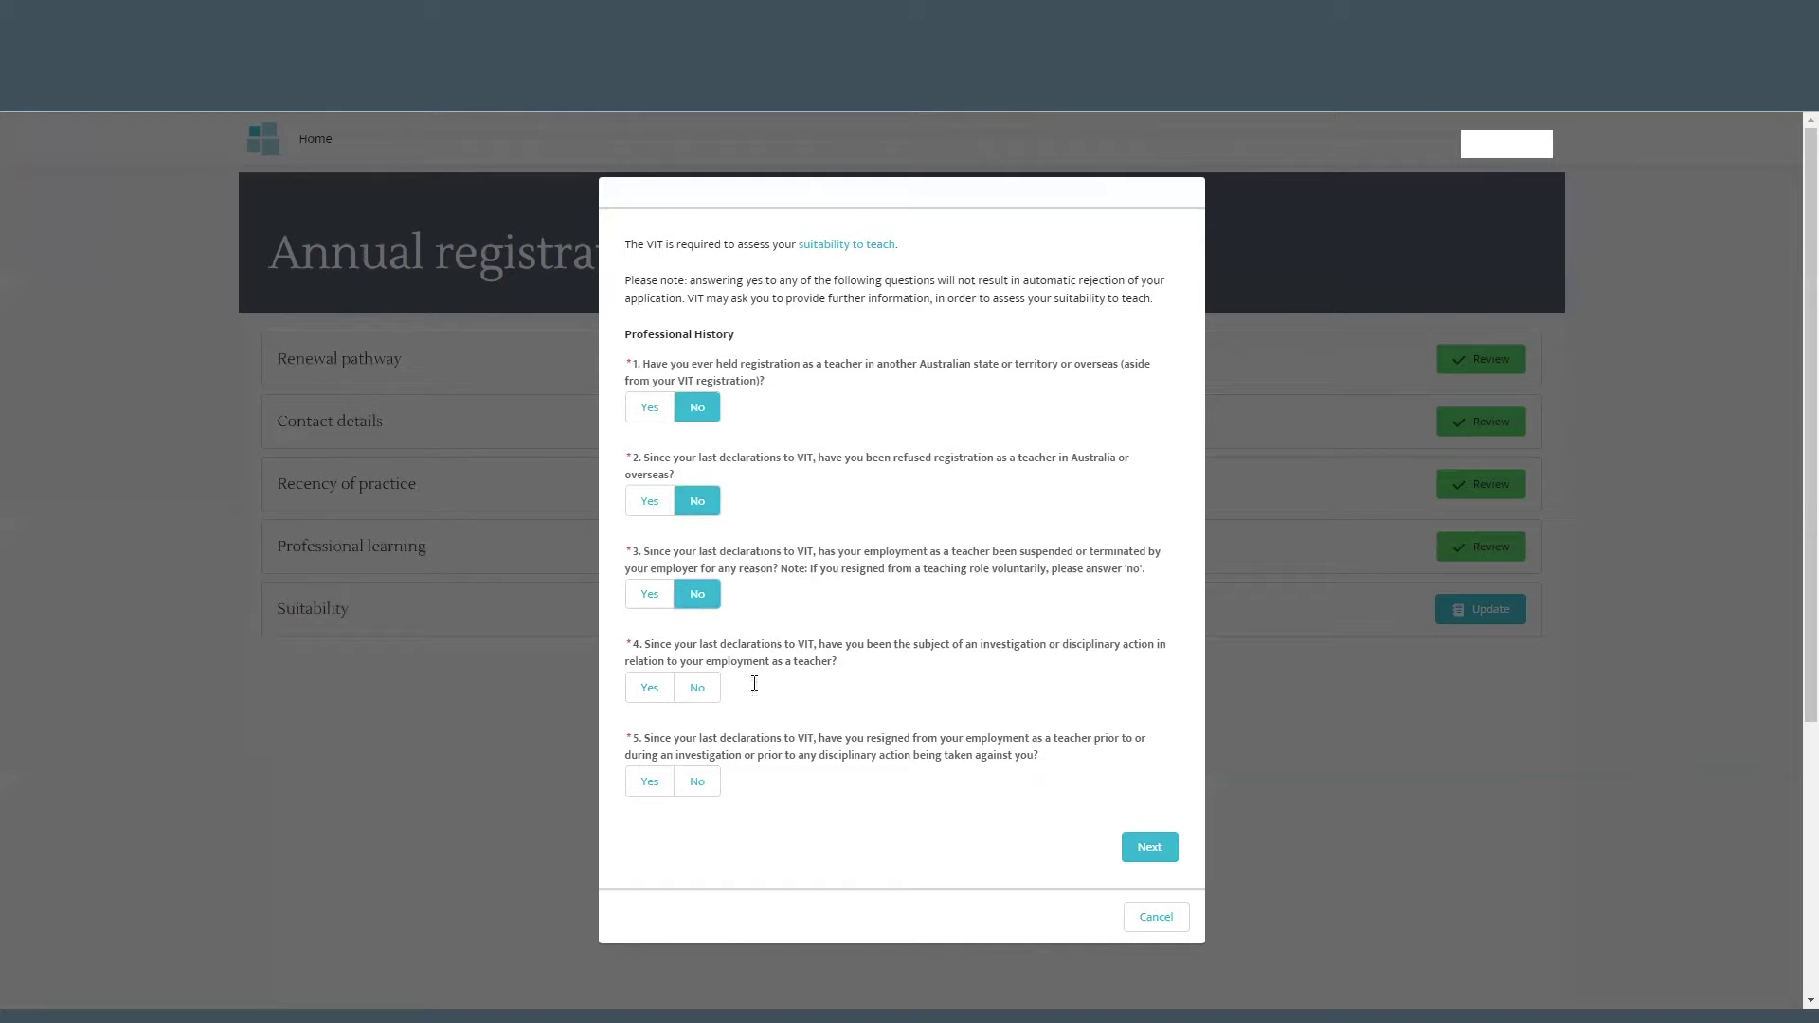
Step: Answer No to professional history questions 4 and 5 and complete the Suitability task
{"action": "left_click", "coordinate": [697, 687]}
{"action": "left_click", "coordinate": [703, 784]}
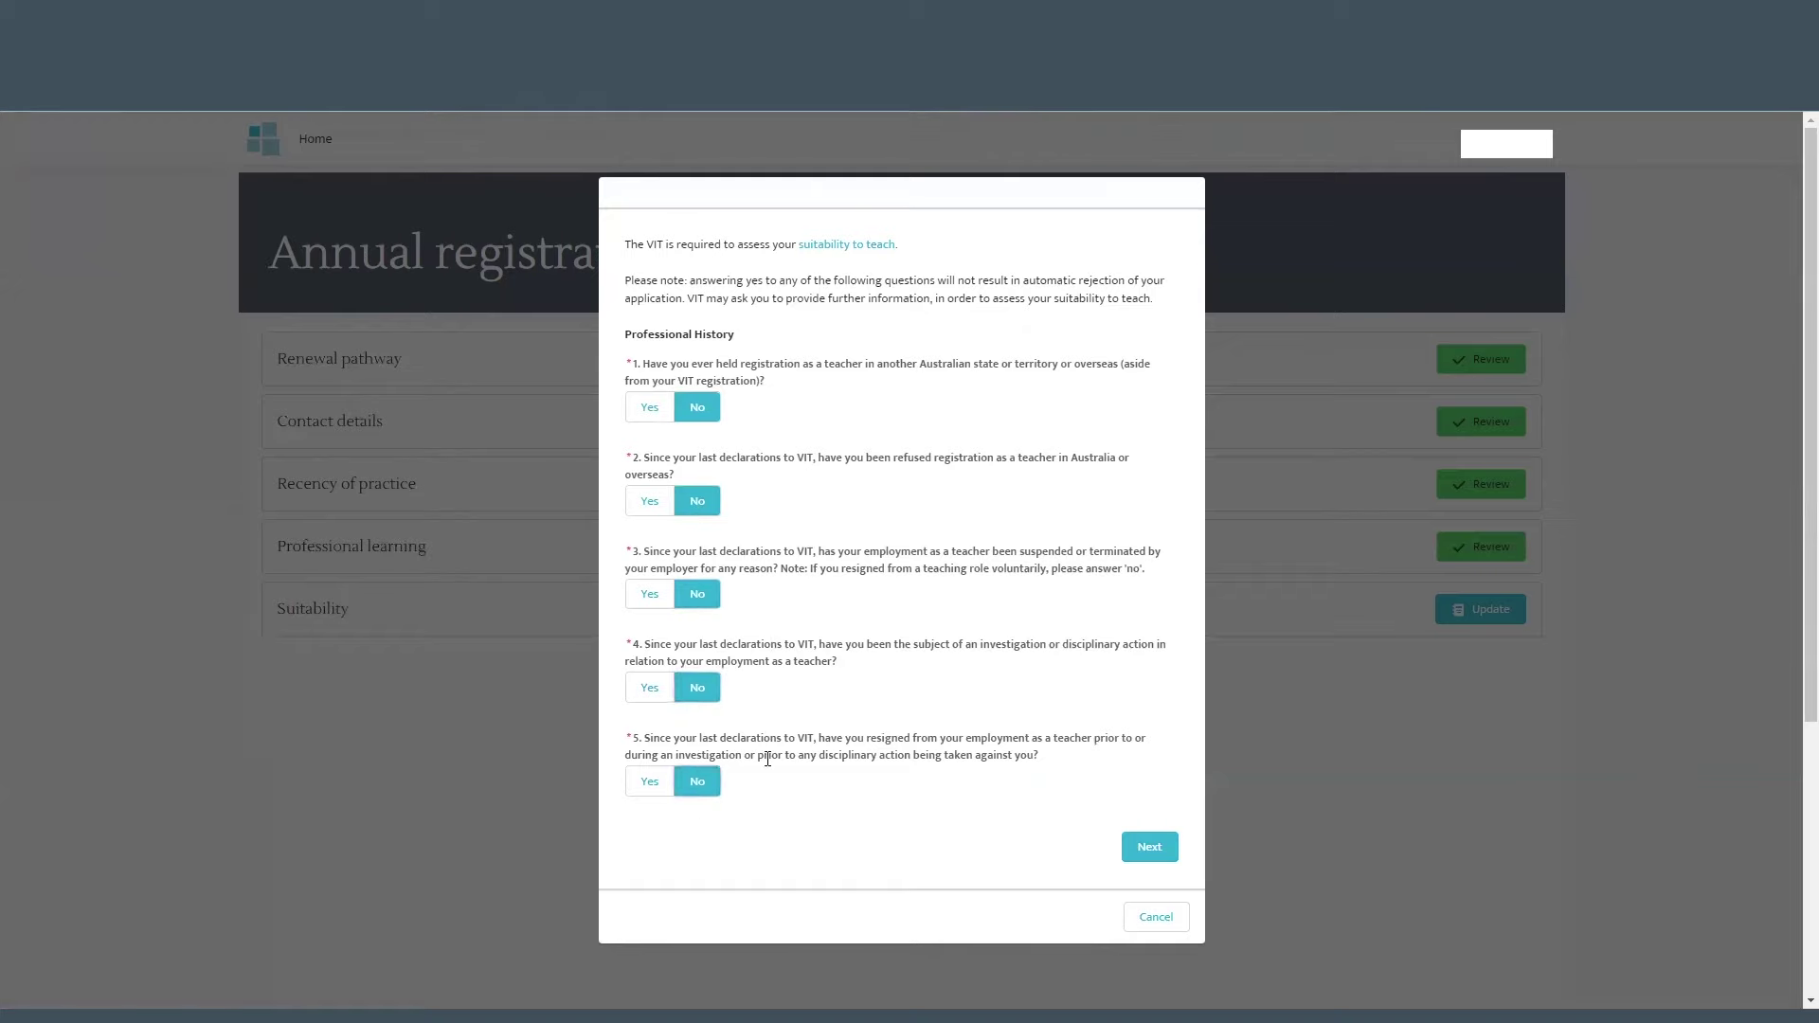
{"action": "left_click", "coordinate": [1140, 847]}
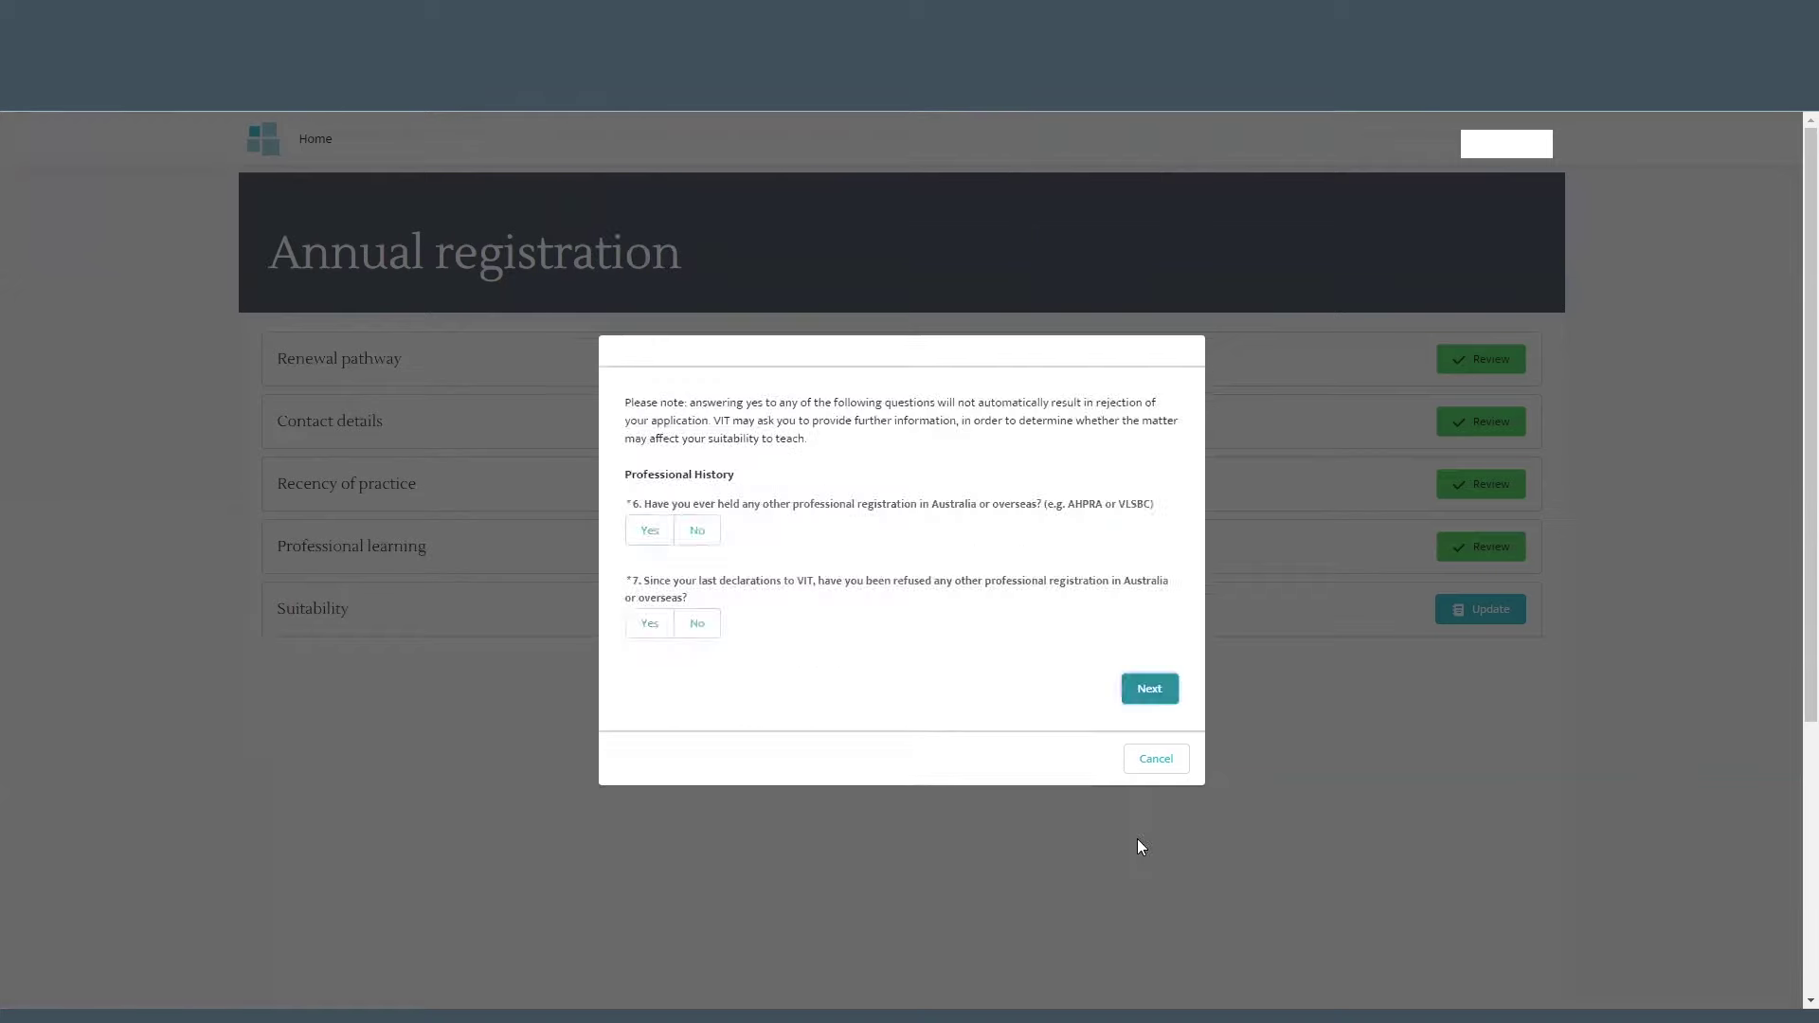
{"action": "left_click", "coordinate": [1161, 632]}
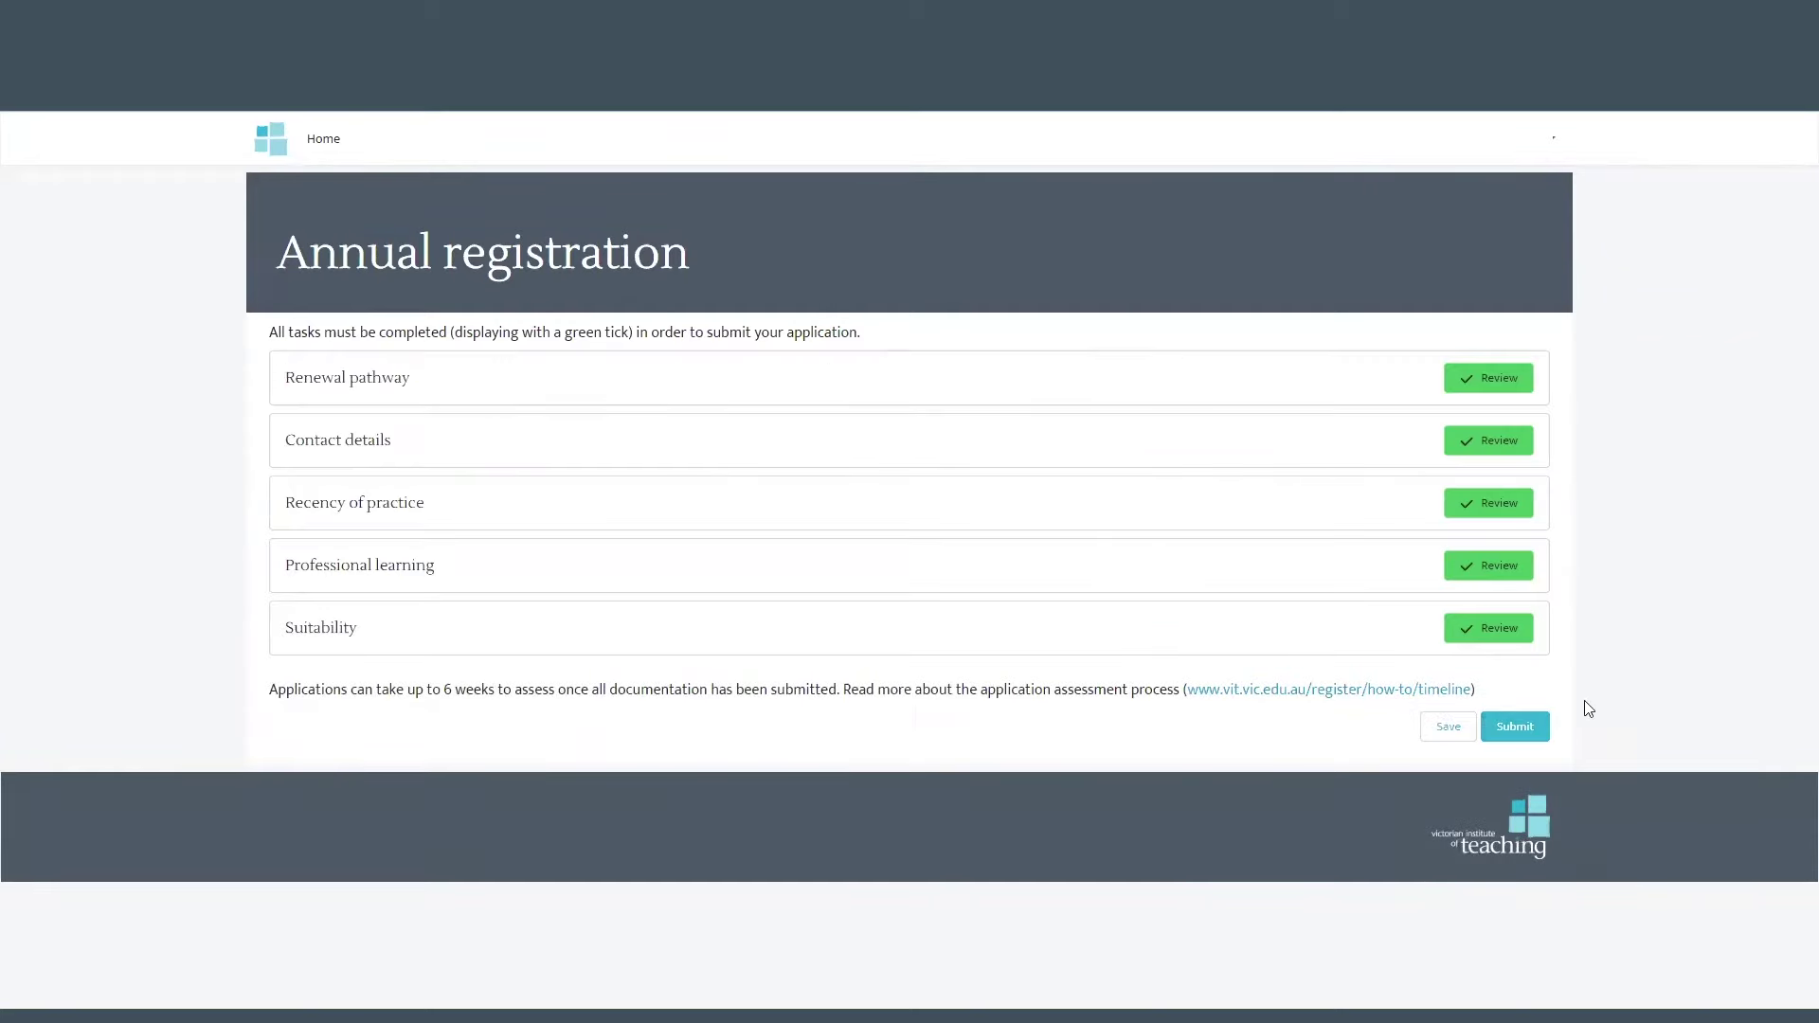
Step: Submit the annual registration application with all four declarations ticked, and return to the MyVIT home page
{"action": "left_click", "coordinate": [1527, 740]}
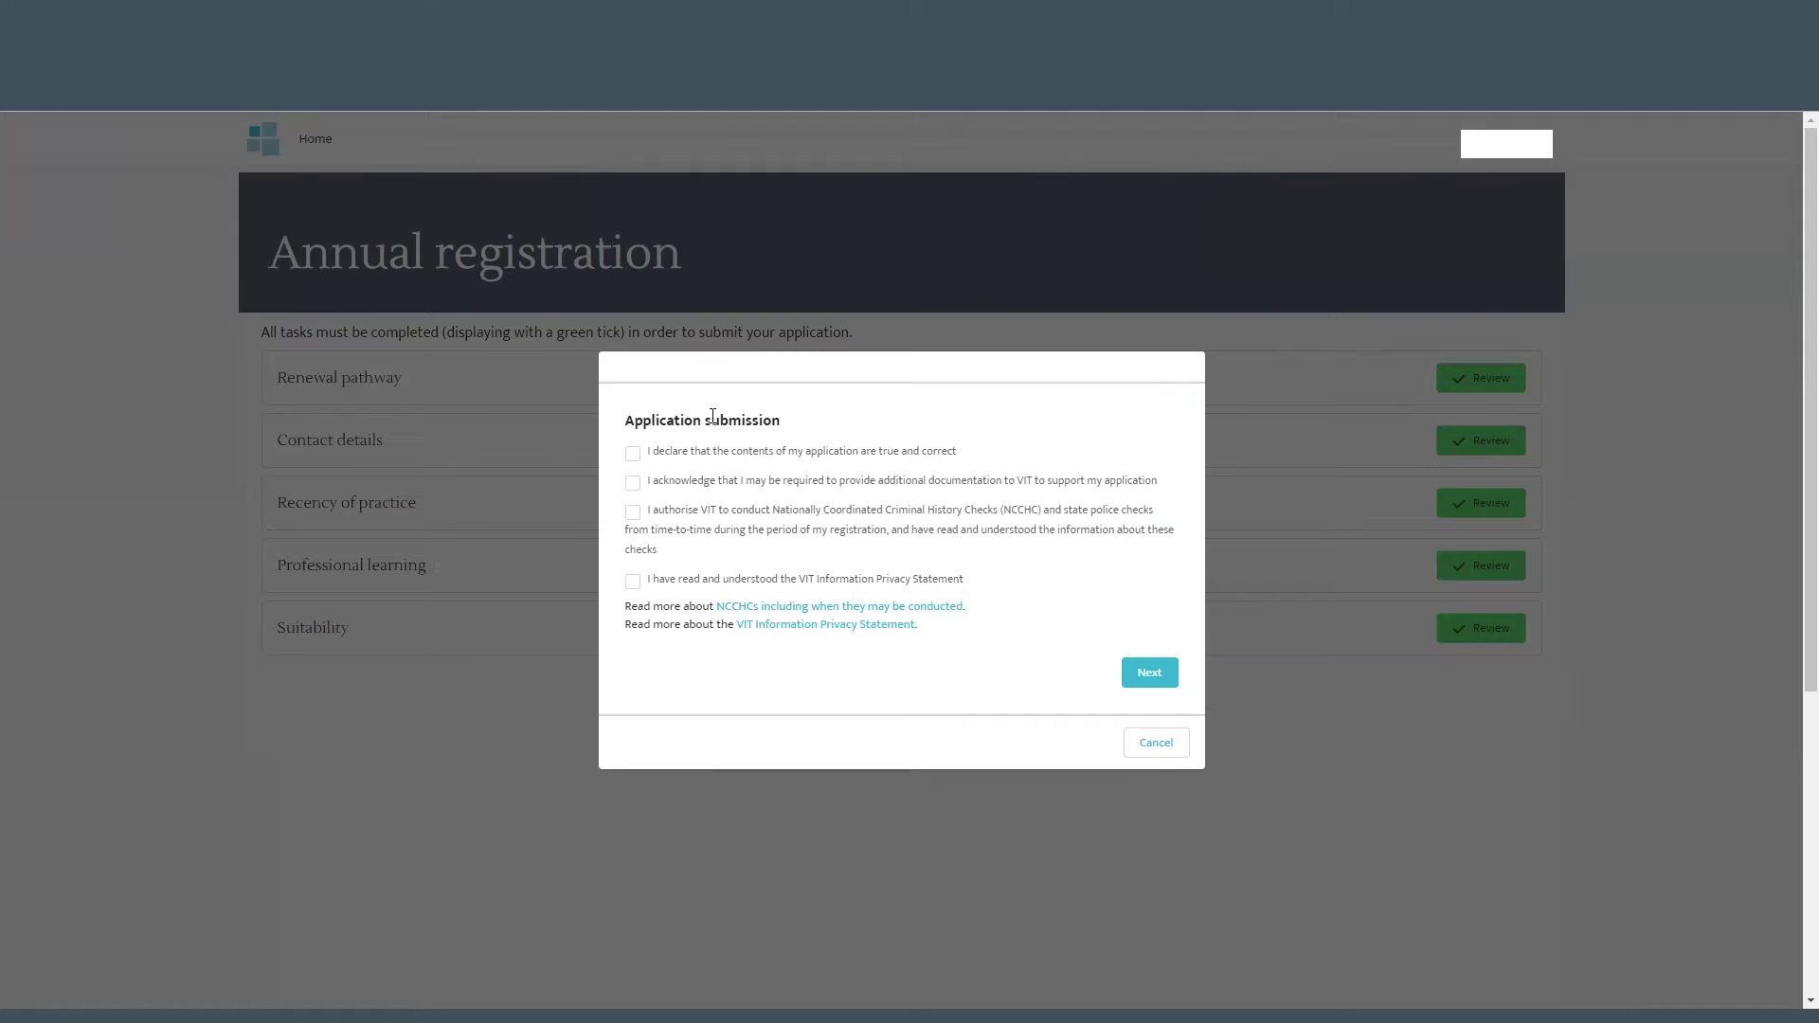
{"action": "left_click", "coordinate": [633, 454]}
{"action": "left_click", "coordinate": [633, 484]}
{"action": "left_click", "coordinate": [633, 582]}
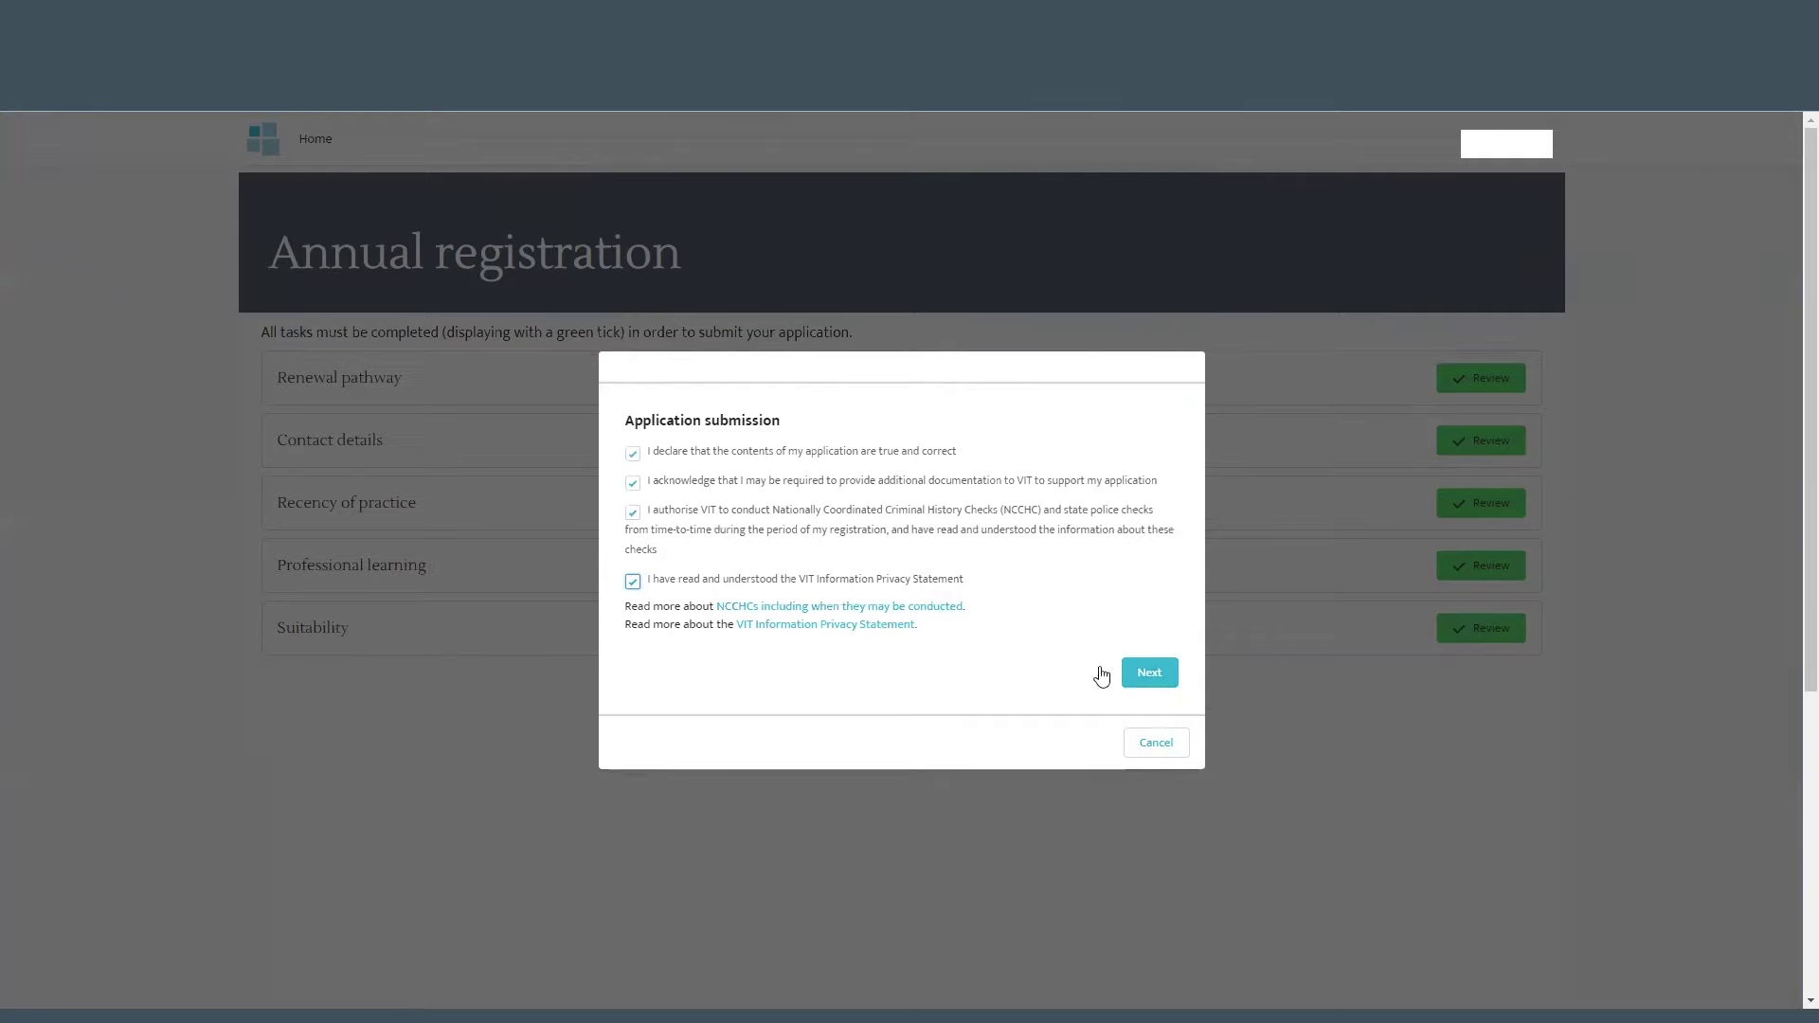
{"action": "left_click", "coordinate": [1150, 672]}
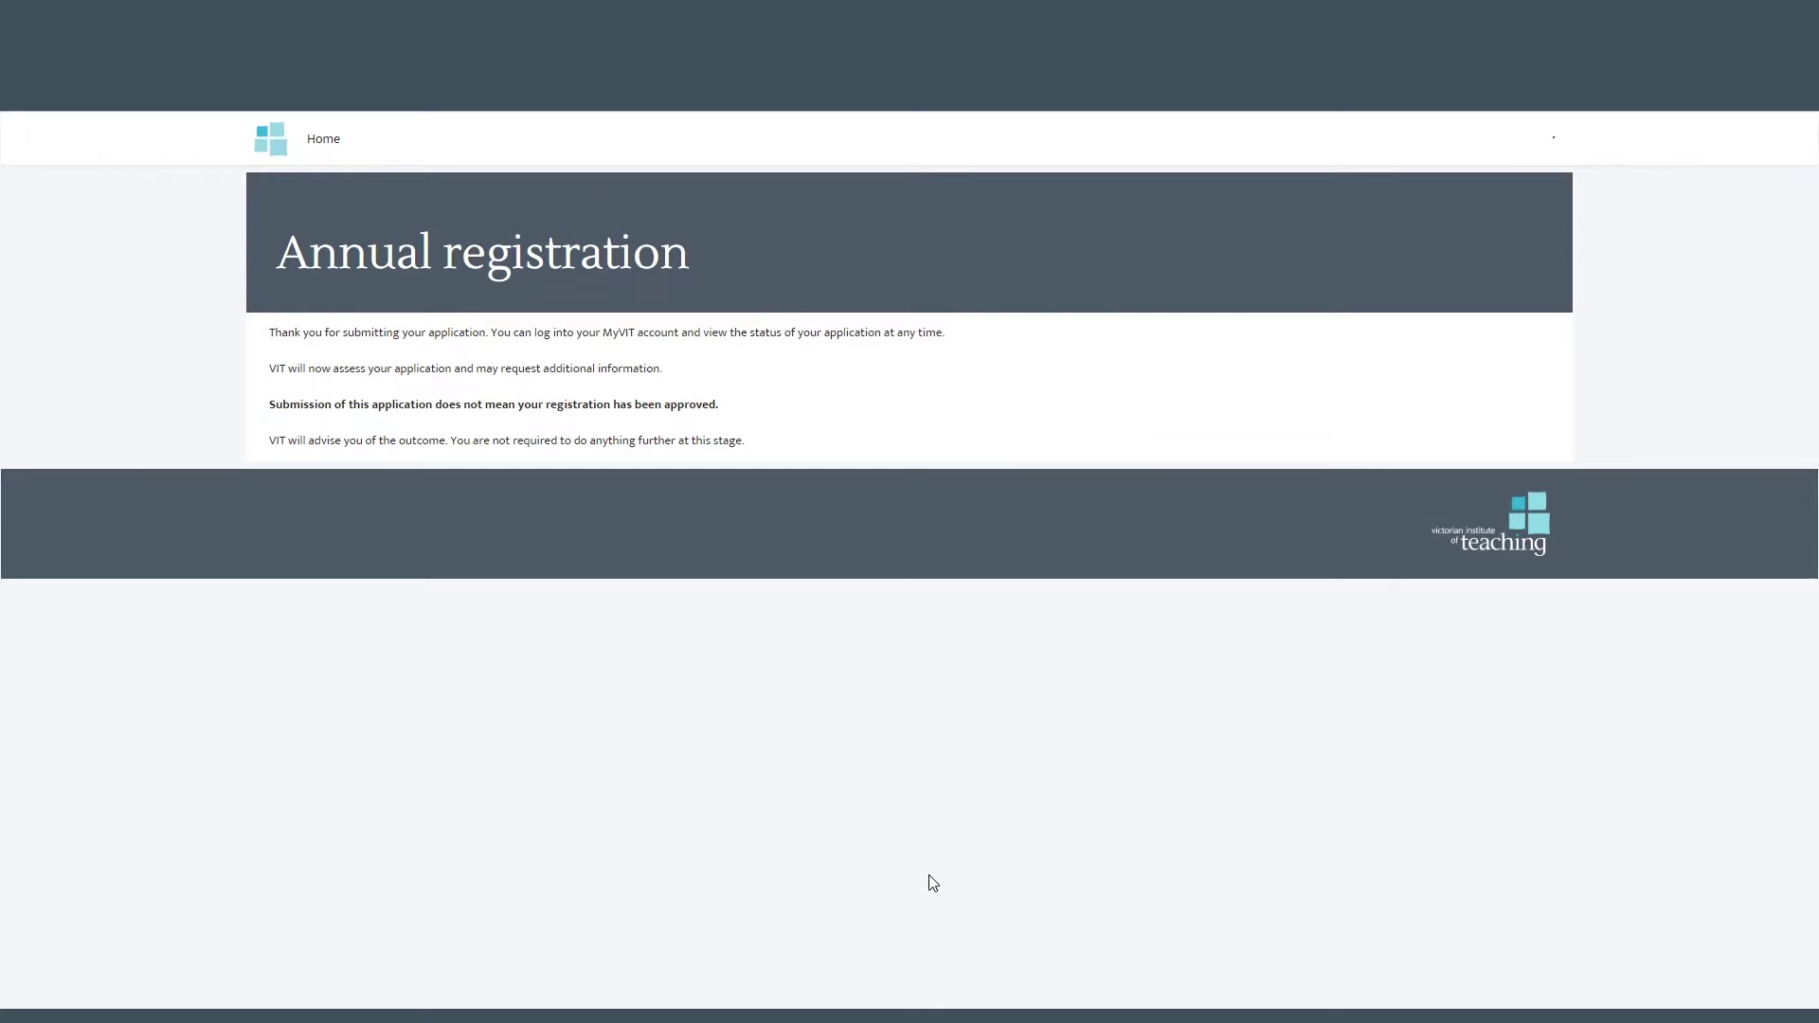
{"action": "left_click", "coordinate": [322, 139]}
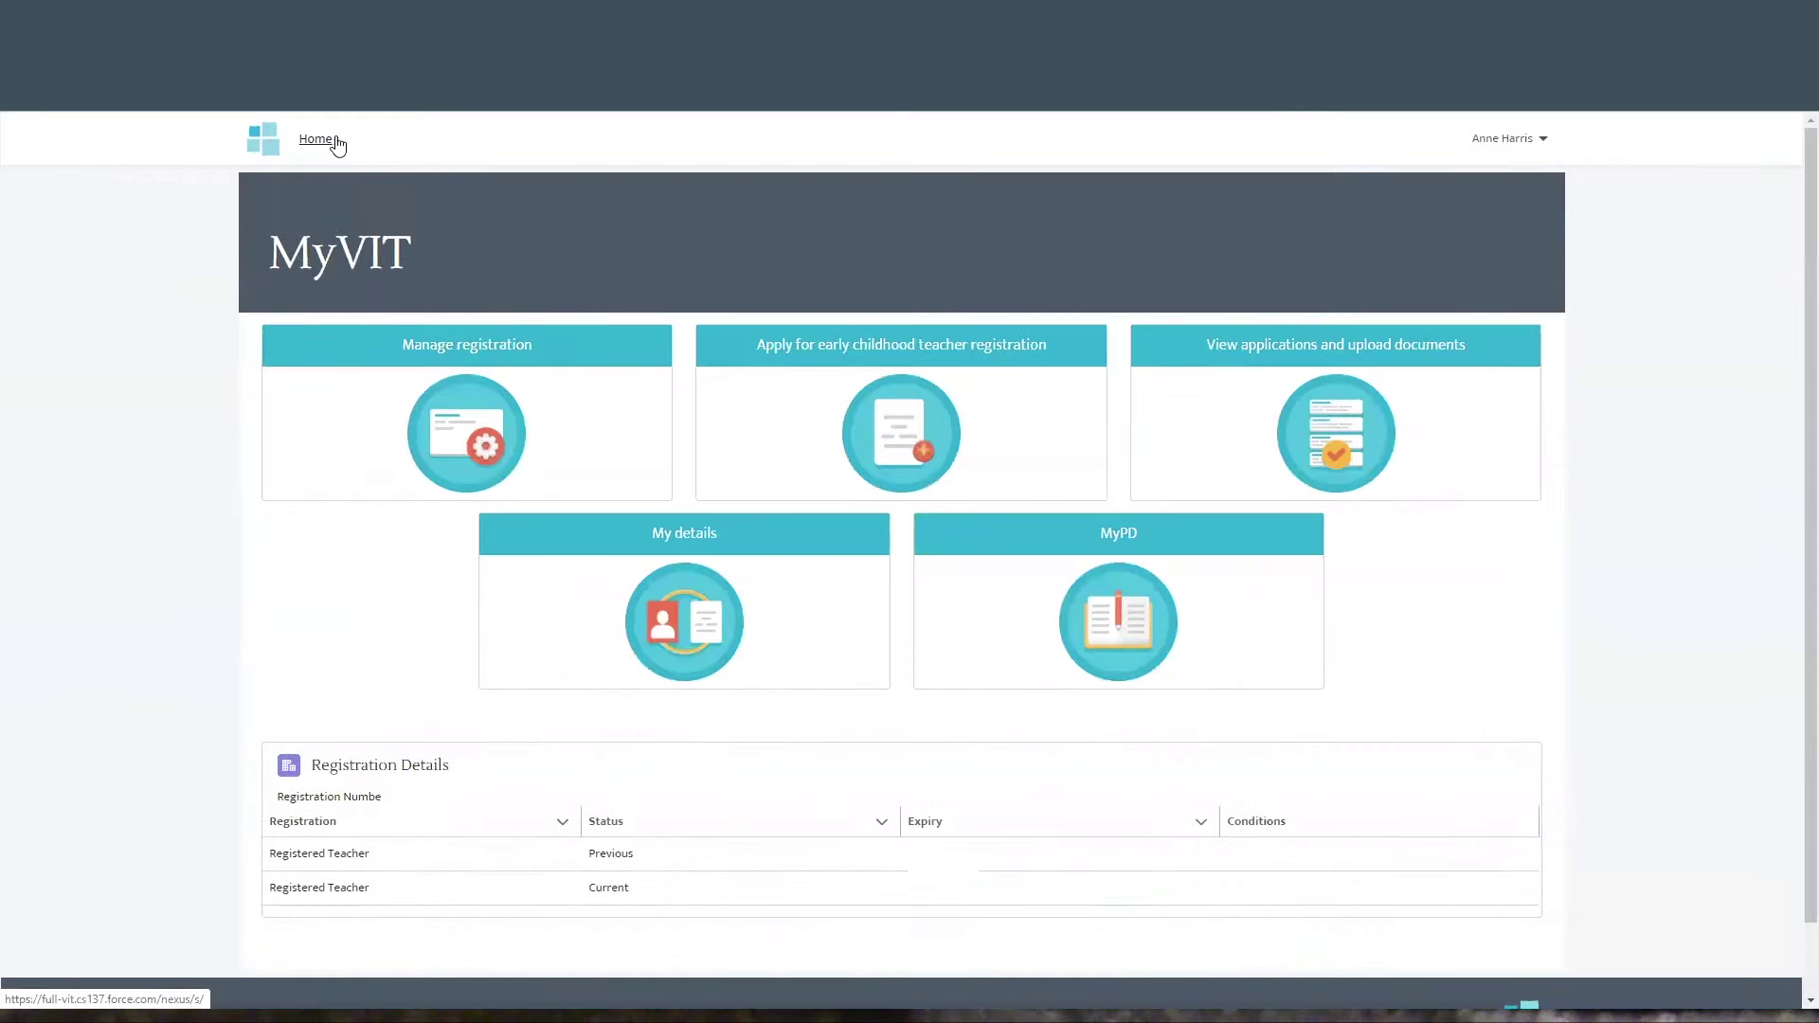